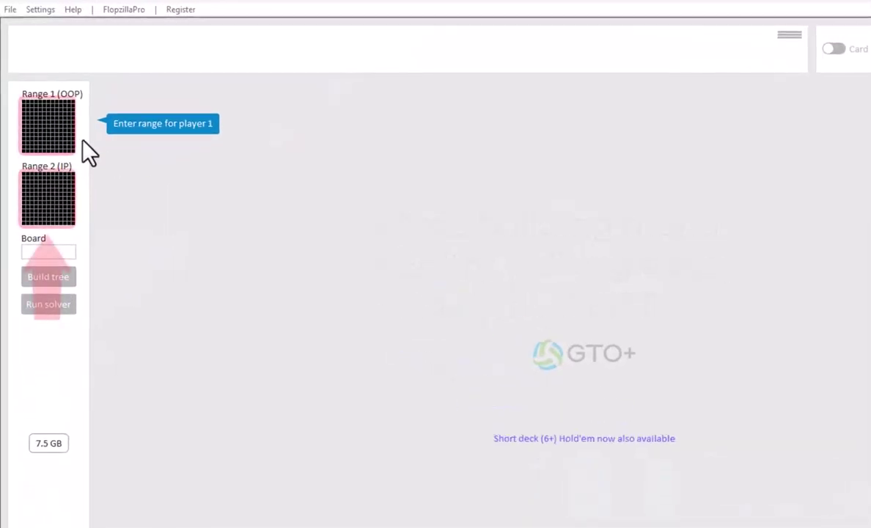
Fill the OOP range with about the top 29% of hands and the IP range with about the top 31%
left_click(73, 141)
left_click_drag(107, 399, 185, 400)
left_click(46, 192)
left_click_drag(115, 397, 198, 400)
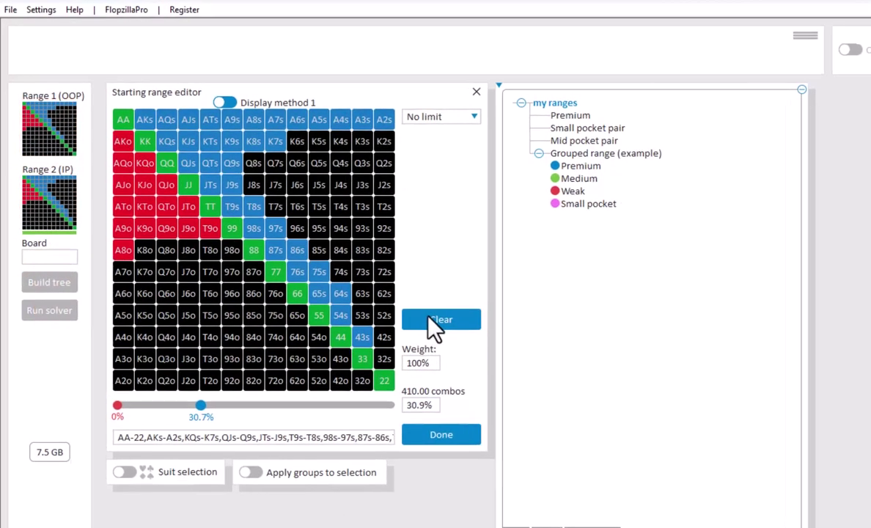
Clear the IP range, add AA, and refill the range to about 34.8% of hands
left_click(436, 321)
left_click(123, 120)
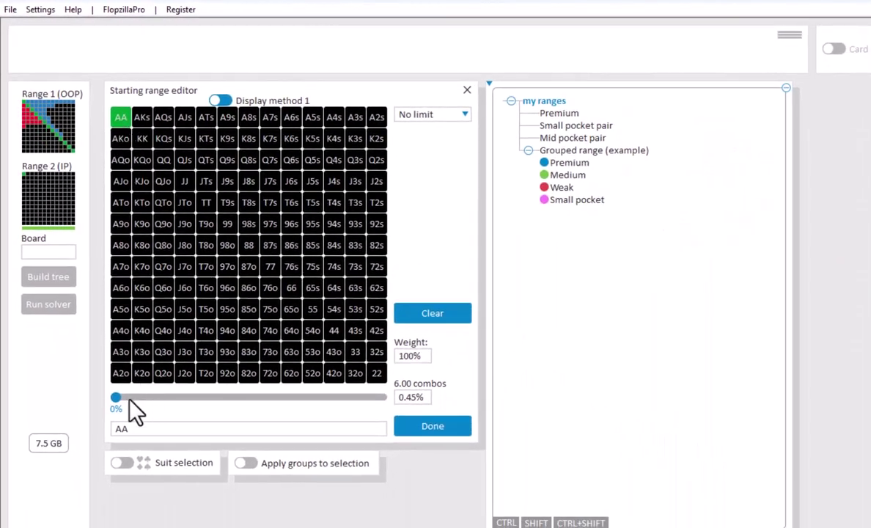
left_click_drag(116, 401, 208, 401)
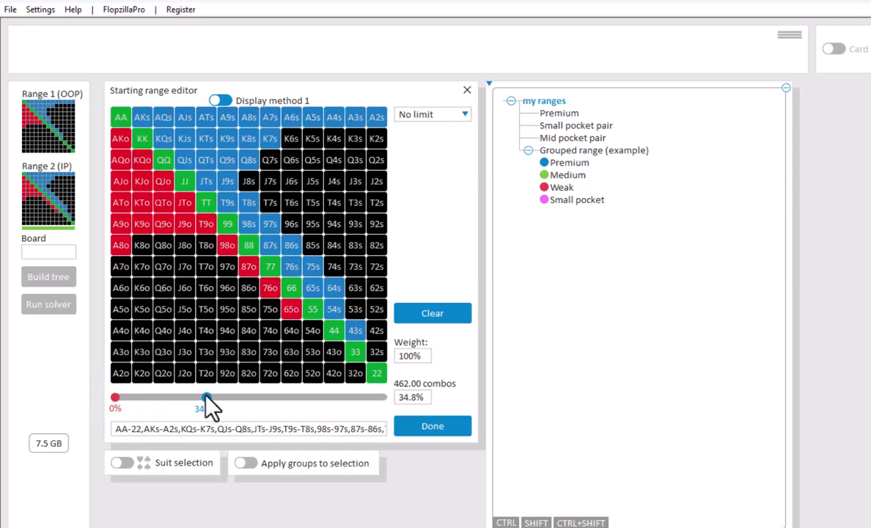
Set the board to Td 9d 6h
left_click(57, 251)
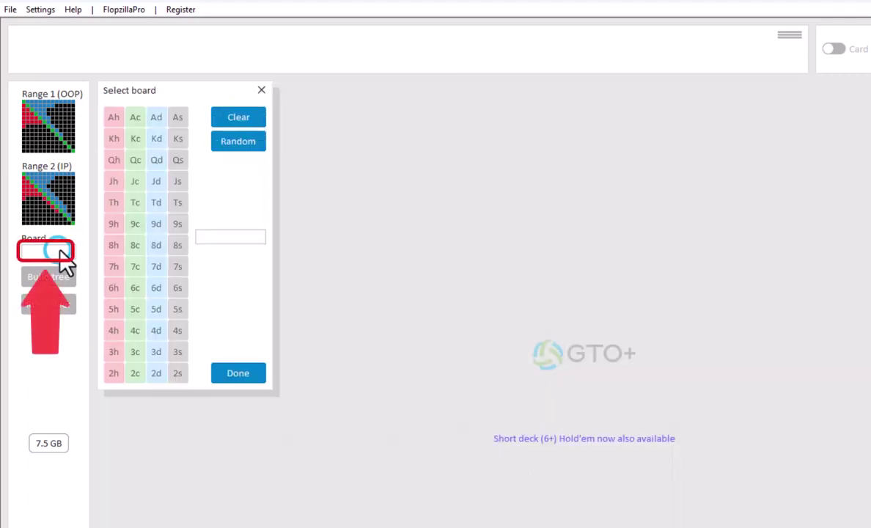
left_click(156, 203)
left_click(156, 223)
left_click(113, 288)
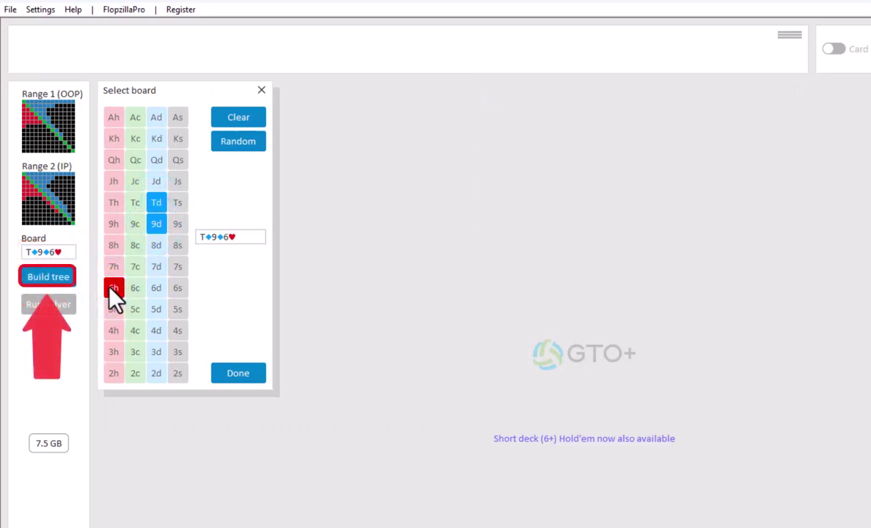
Open the tree-building settings and set the cash game's starting pot to 10 and effective stacks to 80
left_click(58, 278)
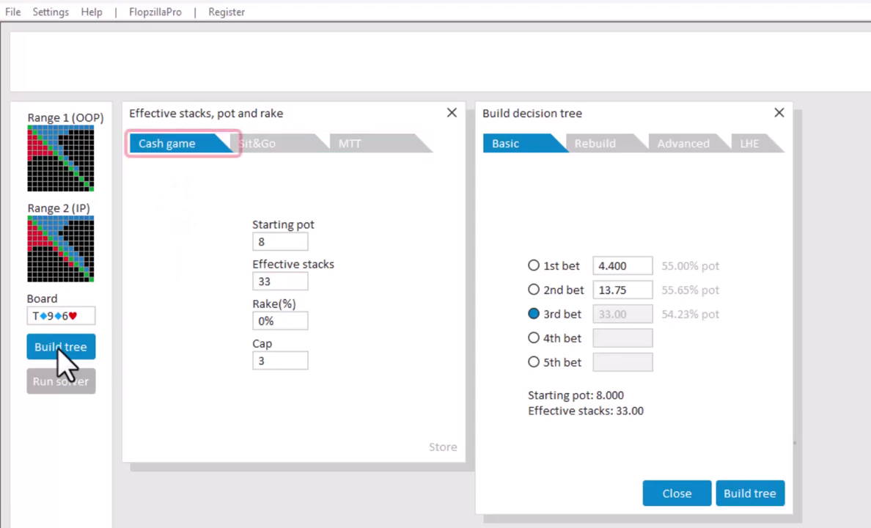
double_click(266, 243)
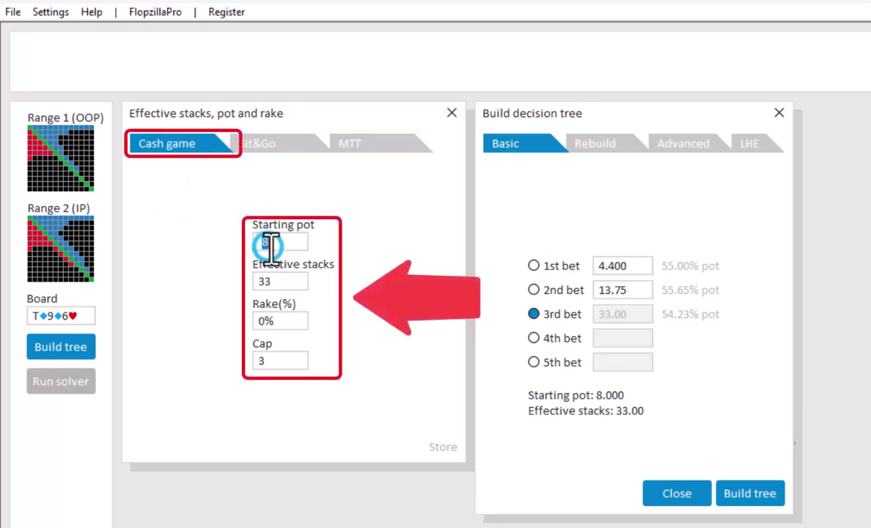
type("10")
double_click(272, 283)
type("80")
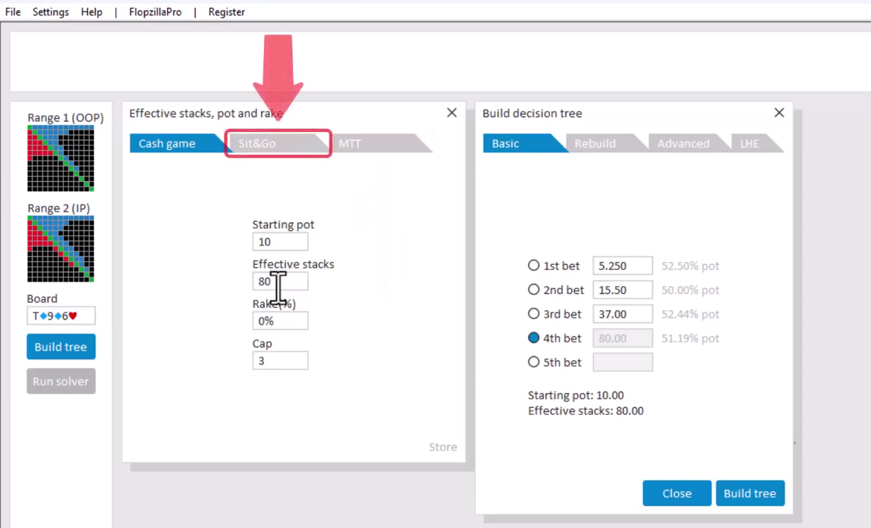
Set up a Sit&Go with a starting pot of 80 and stacks of 1200 for Player 1 and 1100 for Player 2
left_click(285, 148)
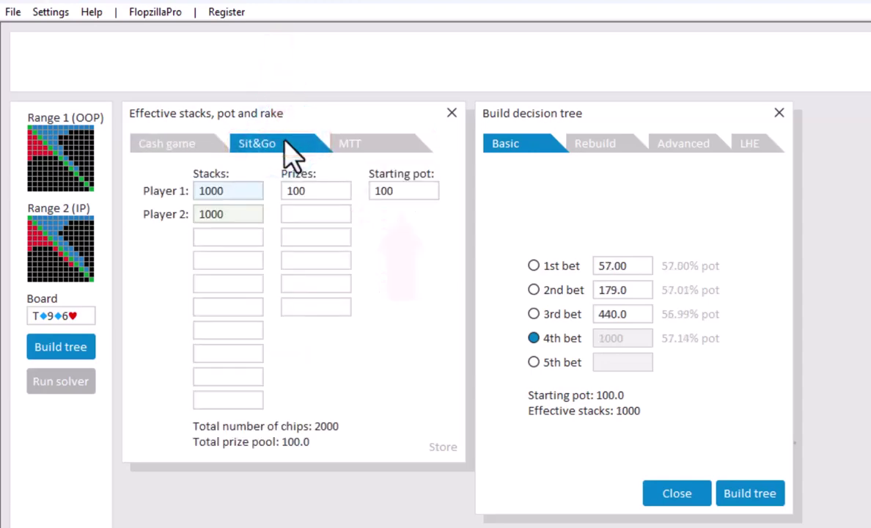
double_click(407, 191)
type("80")
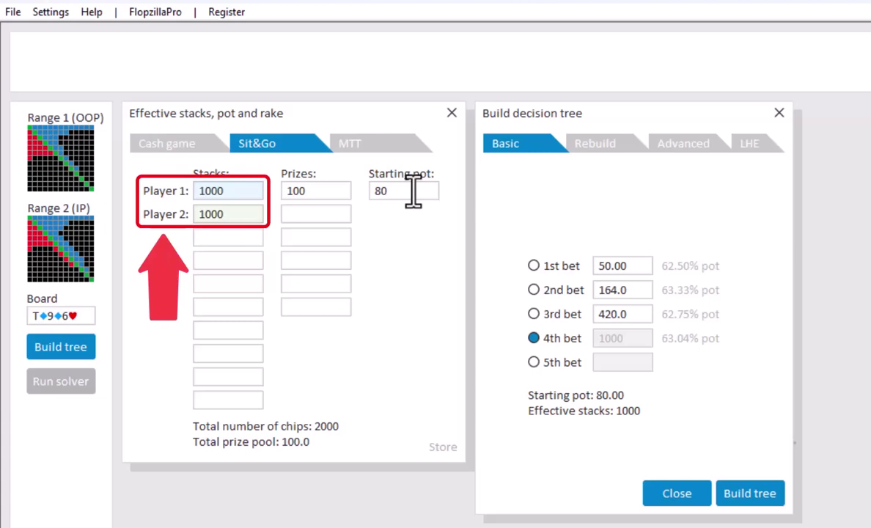
double_click(238, 192)
type("1200")
double_click(231, 216)
type("1100")
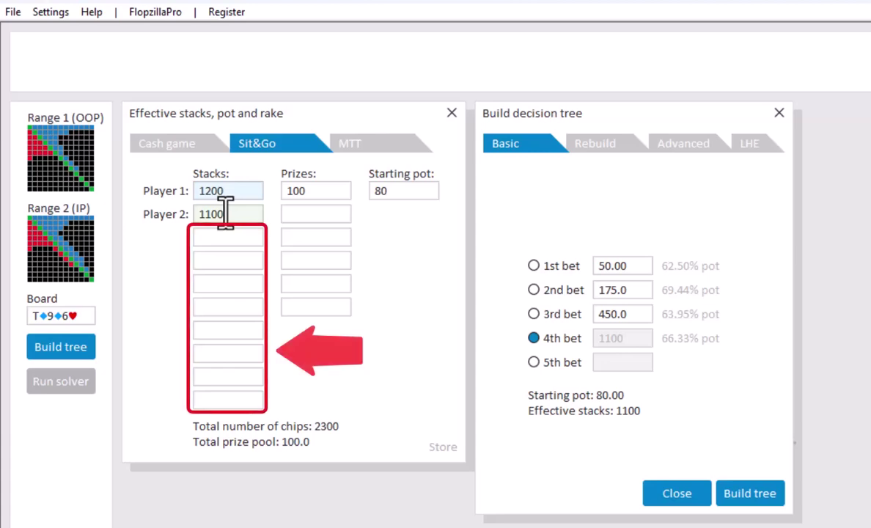
Add the remaining Sit&Go players' stacks of 800, 2400 and 3100
left_click(231, 240)
type("800")
left_click(225, 258)
type("2400")
left_click(224, 284)
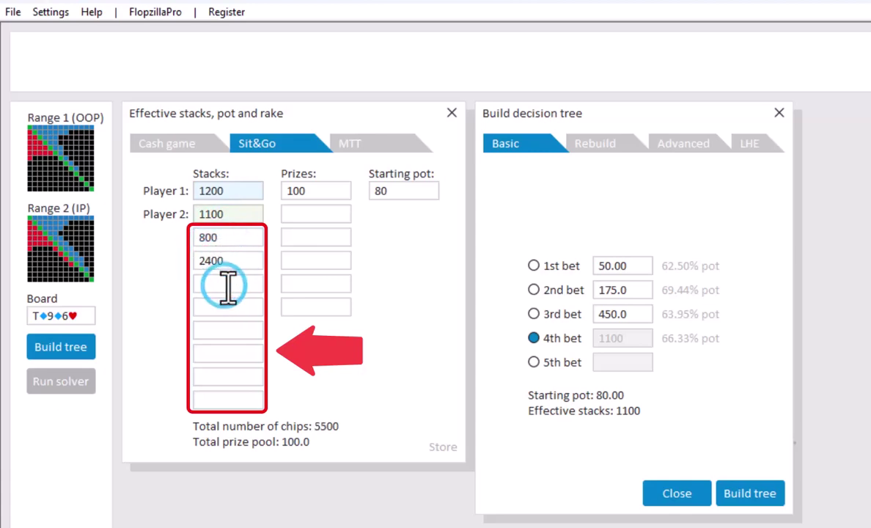
type("3100")
left_click(301, 359)
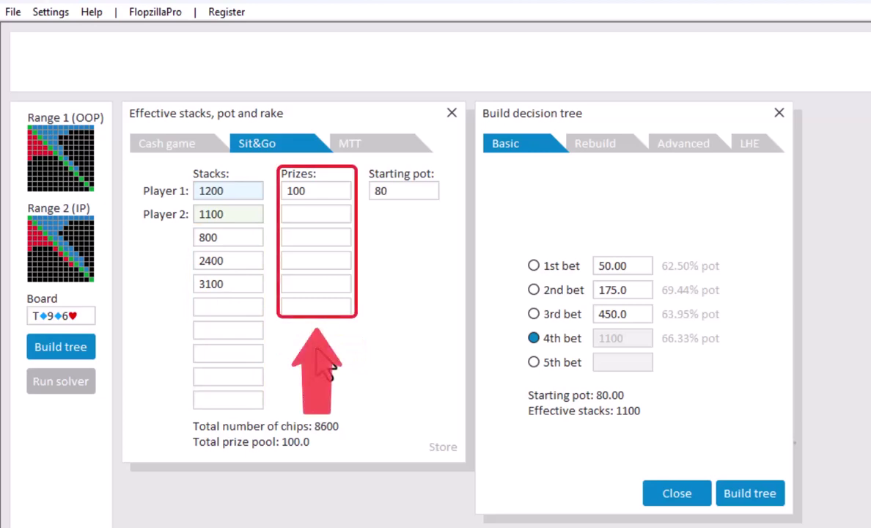
Add Sit&Go prizes of 50, 30 and 20 for second to fourth place
left_click(334, 216)
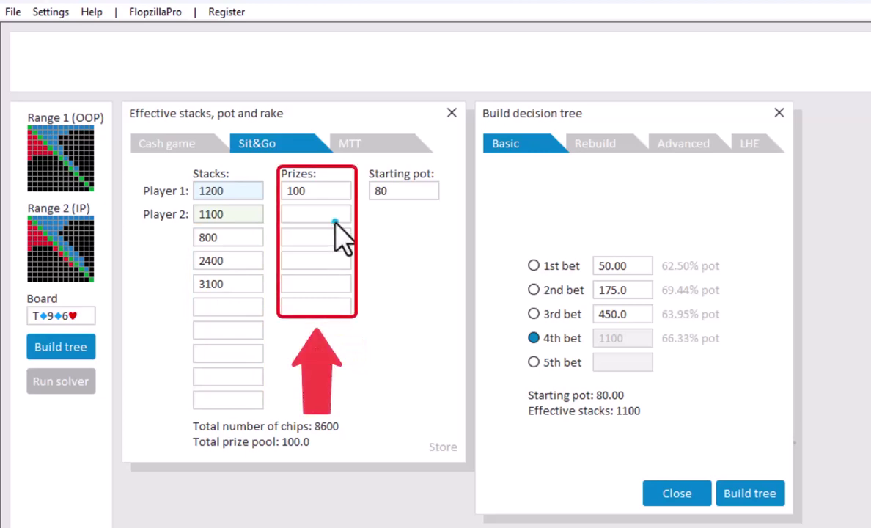
type("50")
left_click(334, 237)
type("30")
left_click(330, 260)
type("20")
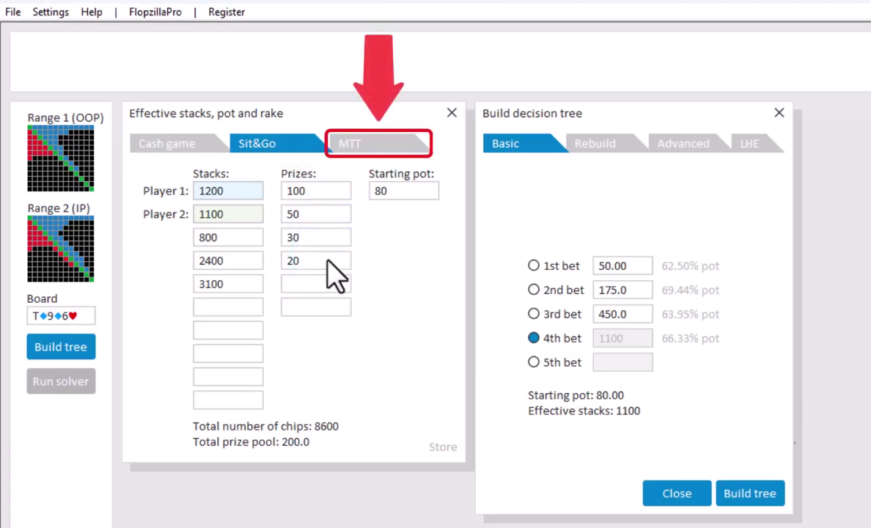
Set up an MTT with a starting pot of 80 and stacks of 1200 for Player 1 and 900 for Player 2
left_click(386, 143)
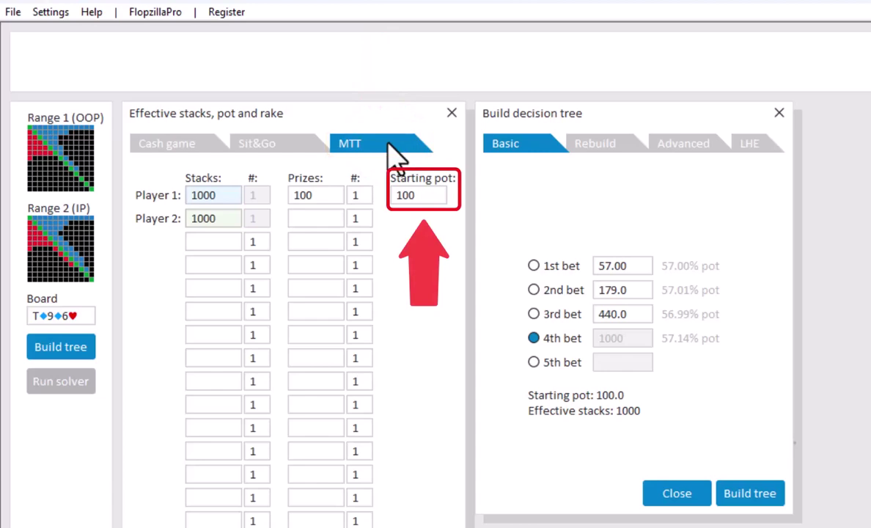
double_click(410, 195)
type("80")
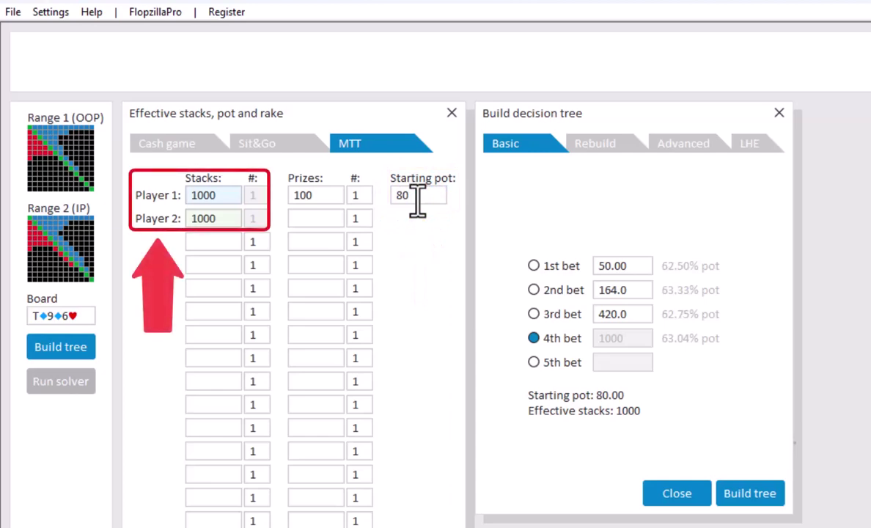
left_click(210, 195)
type("1200")
double_click(212, 223)
type("900")
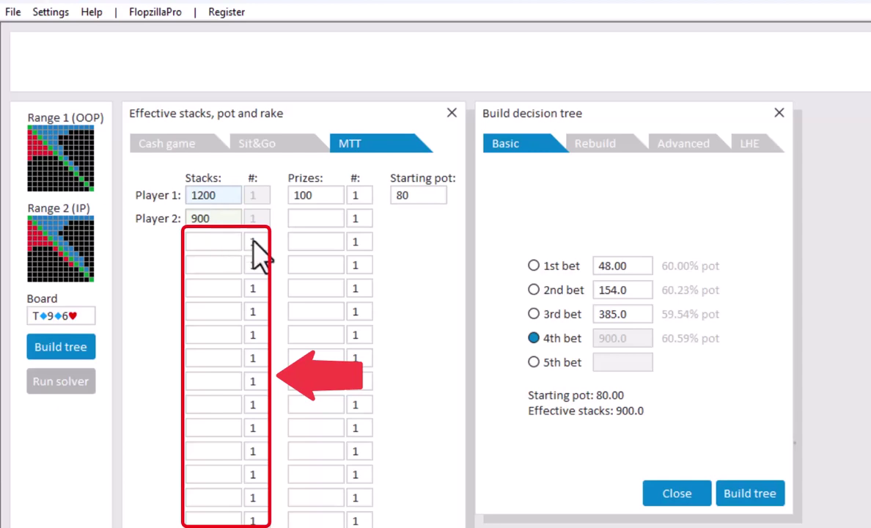
Add the rest of the MTT field: 100 players with stacks of 2000 and 50 players with stacks of 500
left_click(252, 241)
type("00")
left_click(209, 241)
type("2000")
double_click(249, 265)
type("50")
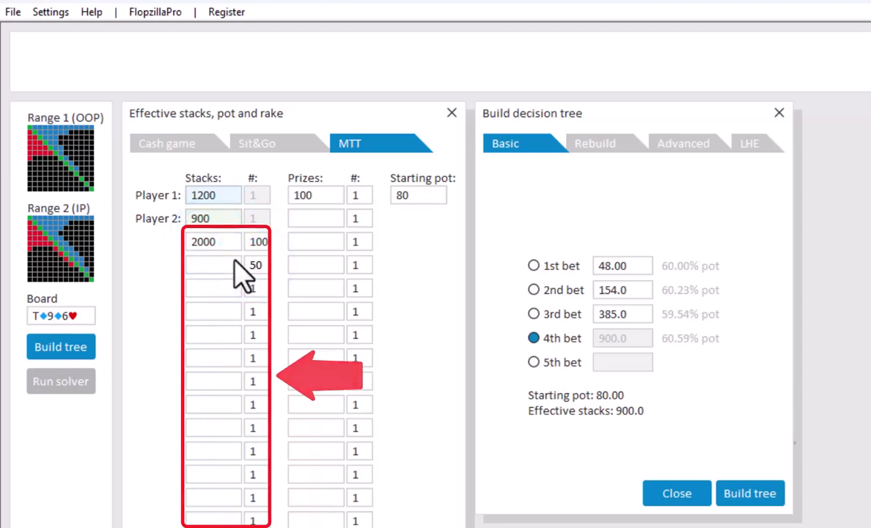
left_click(222, 262)
type("500")
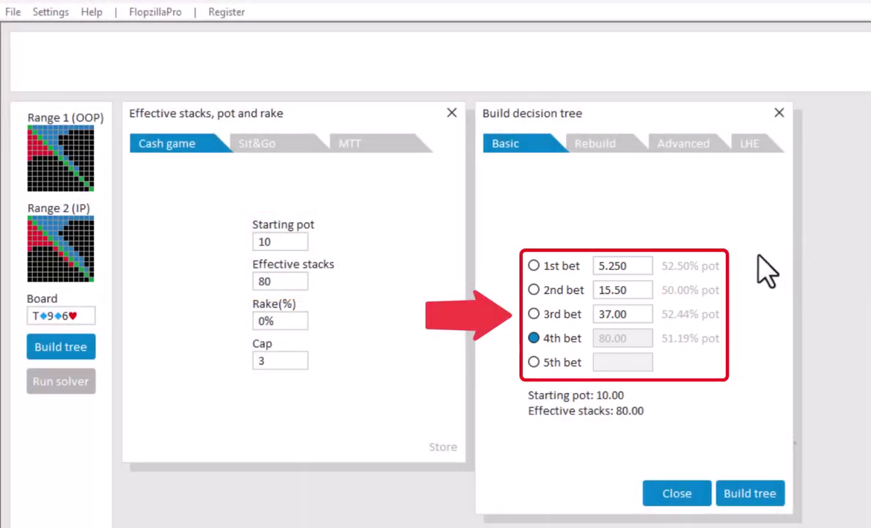
Set the cash game's basic tree bets to 6 for the first, 15 for the second and 36 for the third
left_click(631, 266)
type("6")
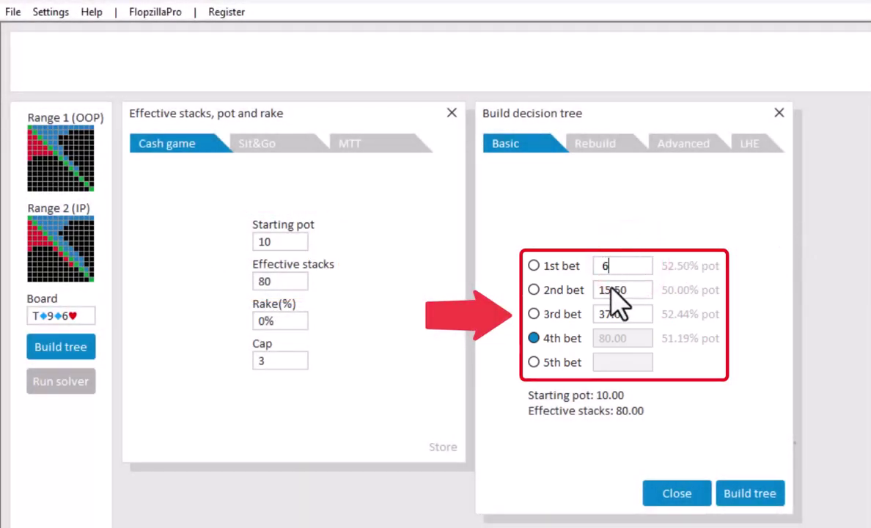
left_click(611, 291)
type("15")
left_click(619, 315)
type("36")
left_click(690, 331)
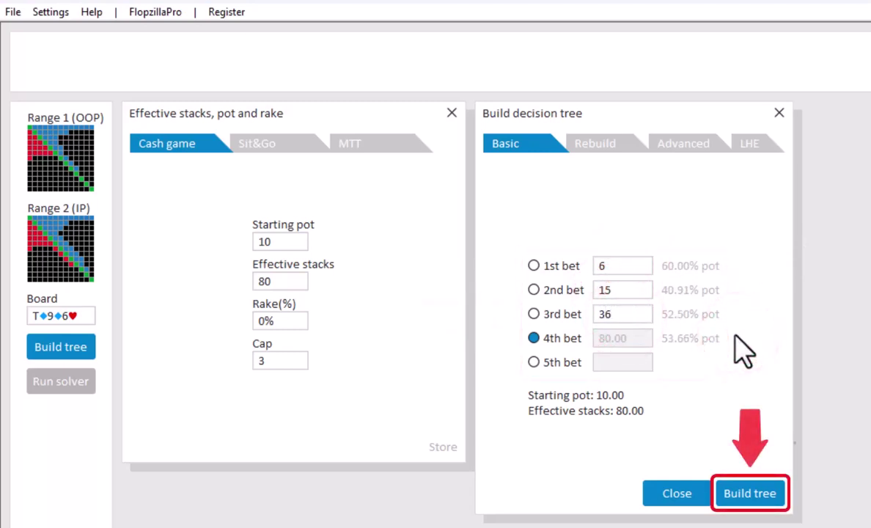
Build the basic decision tree and display it in the tree navigation view
left_click(744, 499)
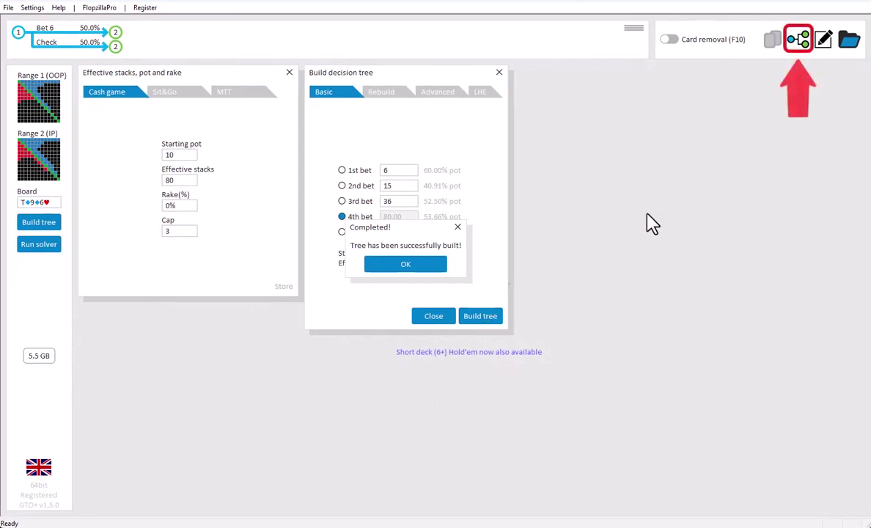
left_click(798, 40)
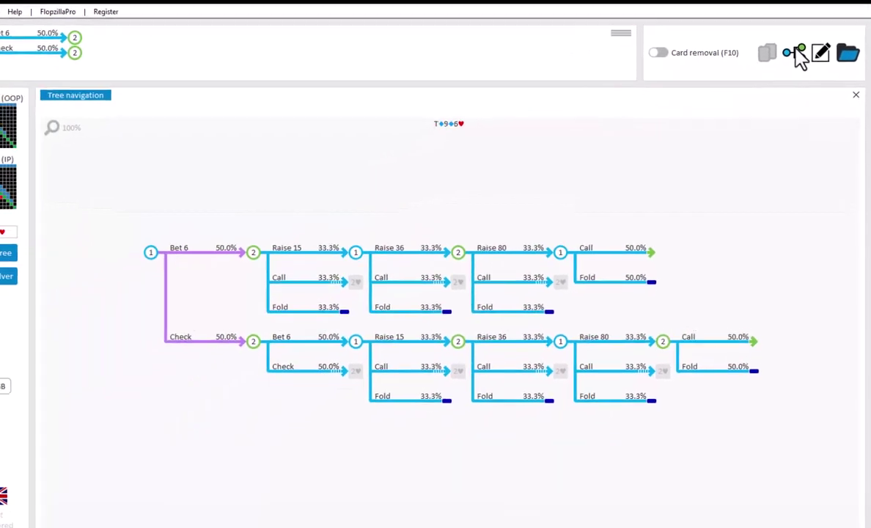
Return to the tree-building settings and replace the previous tree with an LHE tree using the preset bets and caps
left_click(12, 253)
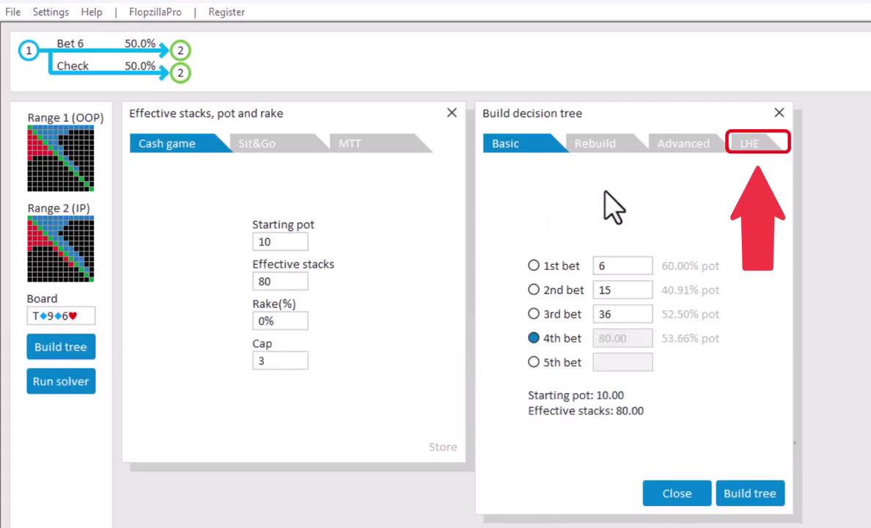
left_click(757, 144)
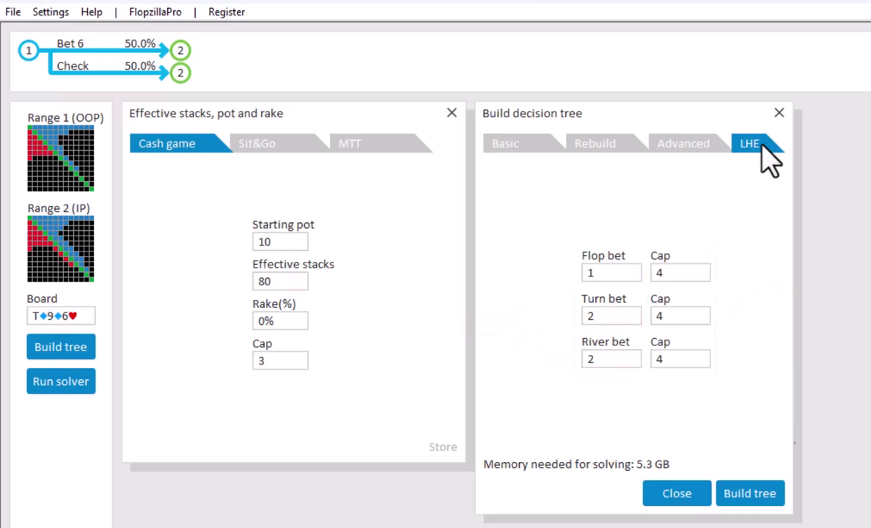
left_click(773, 503)
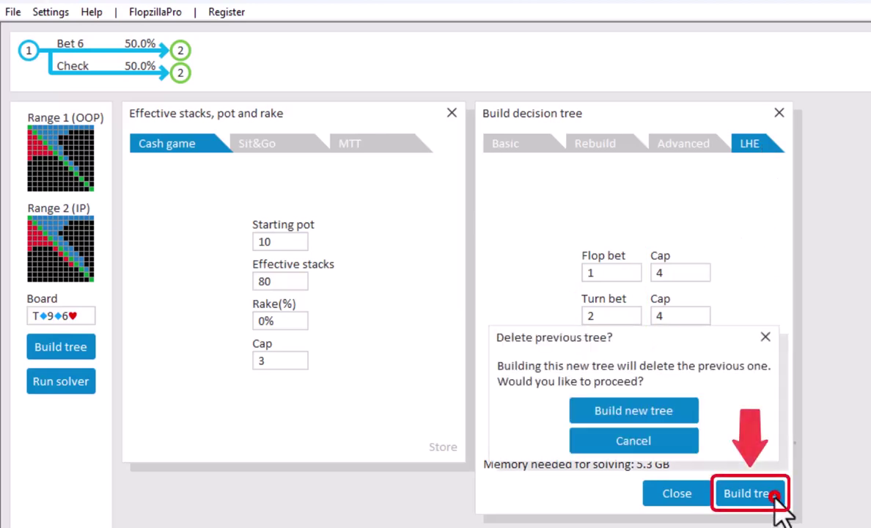
left_click(682, 412)
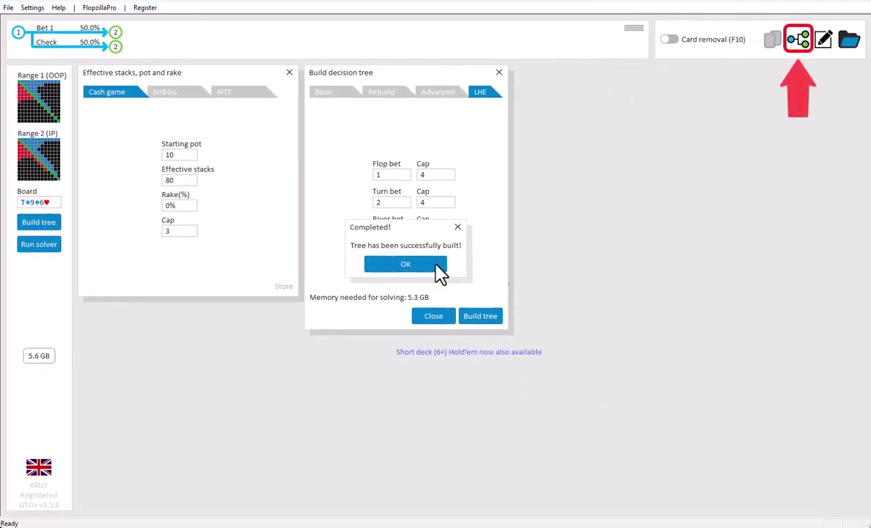
Display the LHE tree and choose Ah as the turn card after both players check
left_click(799, 41)
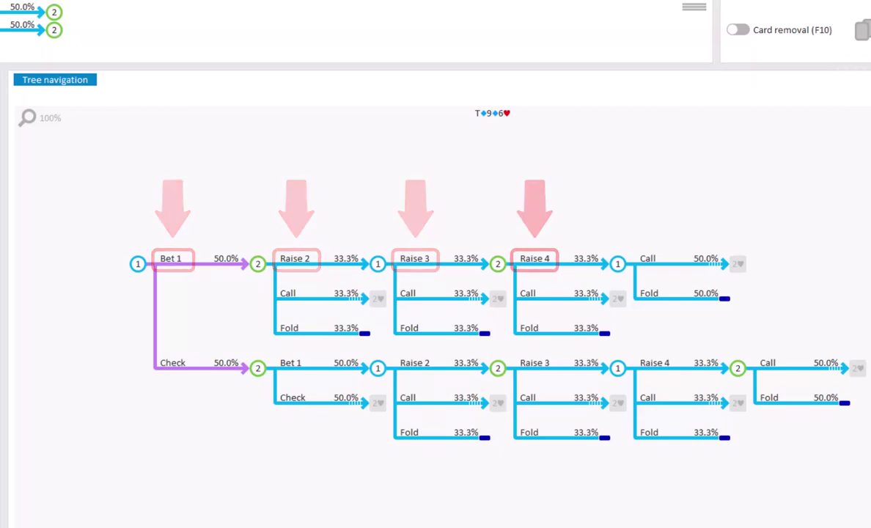
left_click(377, 403)
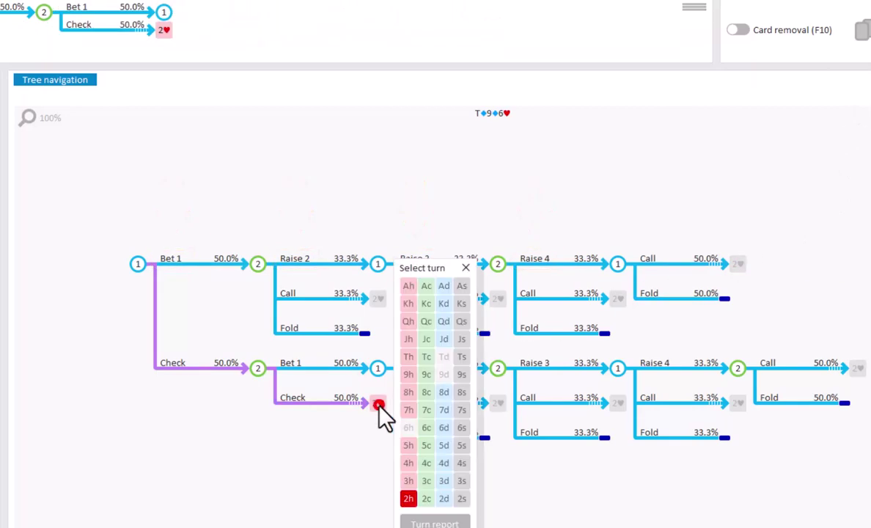
left_click(408, 286)
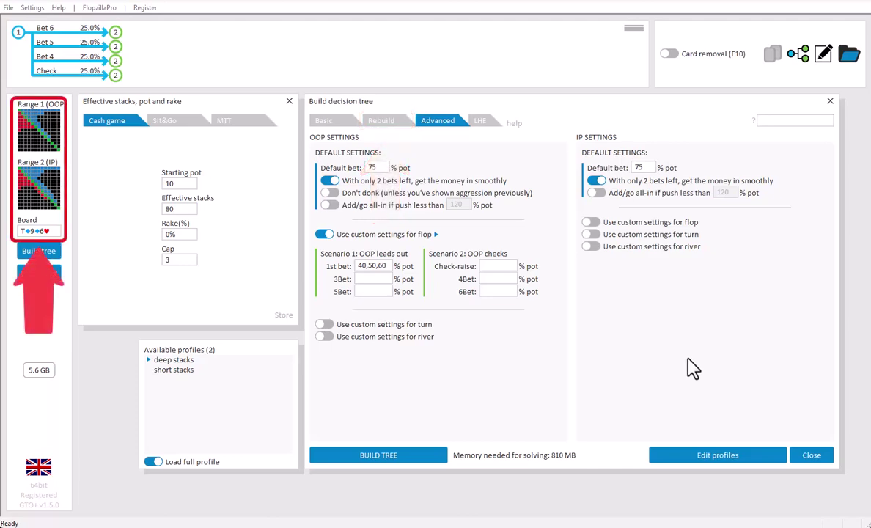
Redefine both players' ranges without their strongest hands, setting the IP range to about 22.8% of hands
left_click(38, 134)
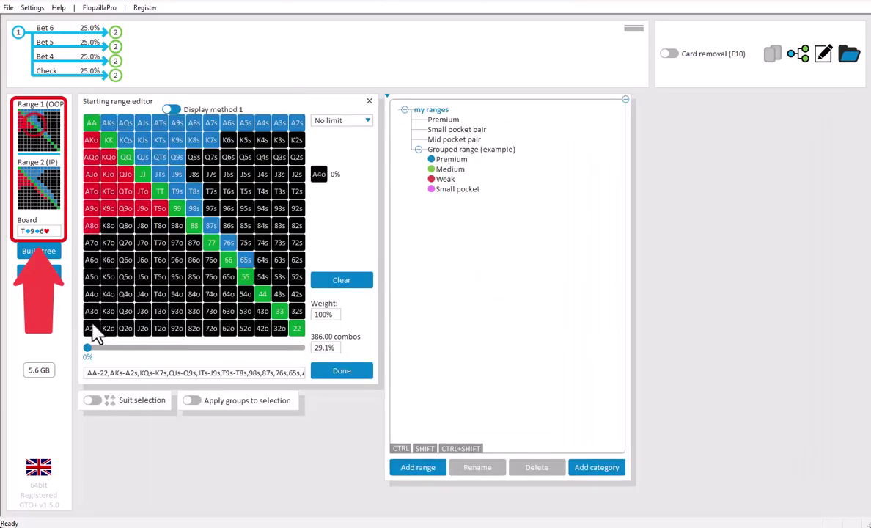
left_click_drag(88, 349, 224, 351)
left_click_drag(98, 353, 136, 350)
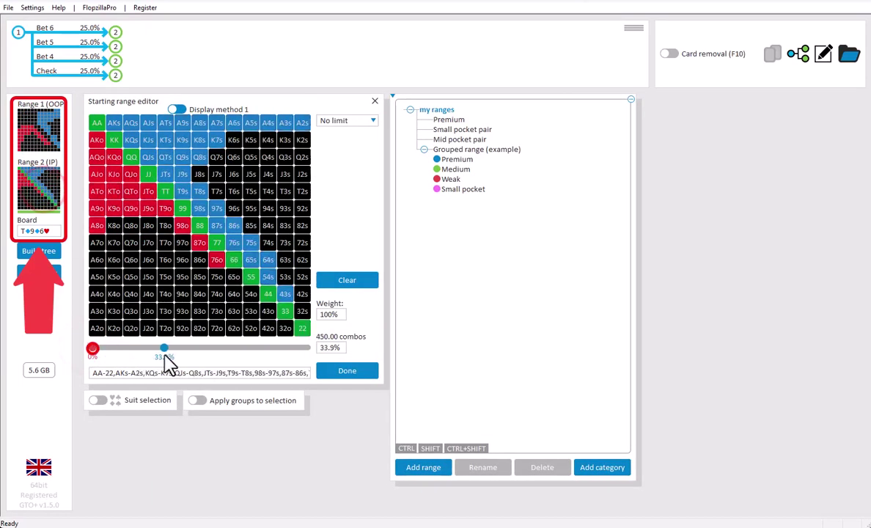
left_click_drag(95, 349, 119, 350)
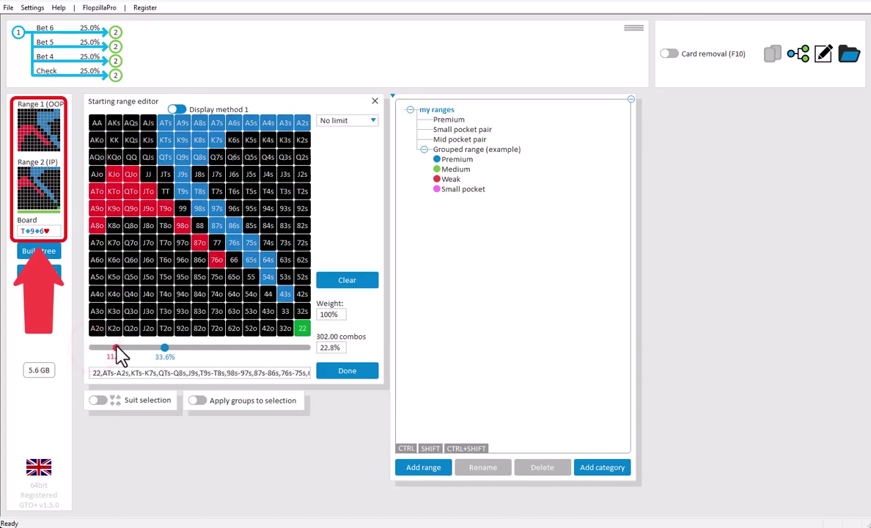
Change the board to Td 9d 8d by swapping the 6h for the 8d
left_click(34, 232)
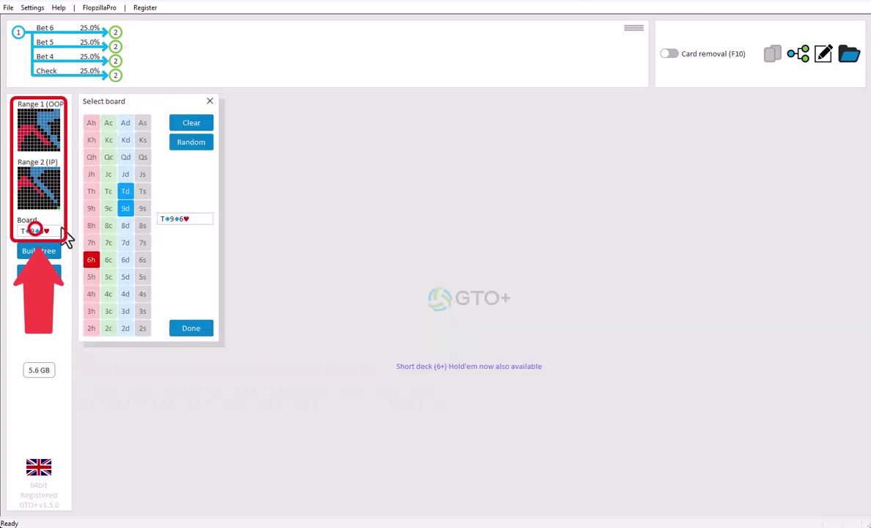
left_click(125, 225)
left_click(92, 261)
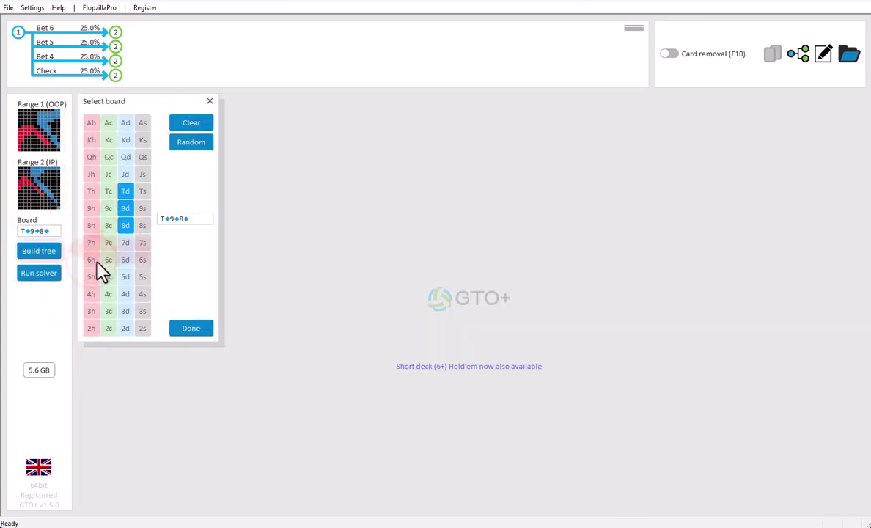
Rebuild the decision tree for the changed ranges and board with the current settings
left_click(51, 251)
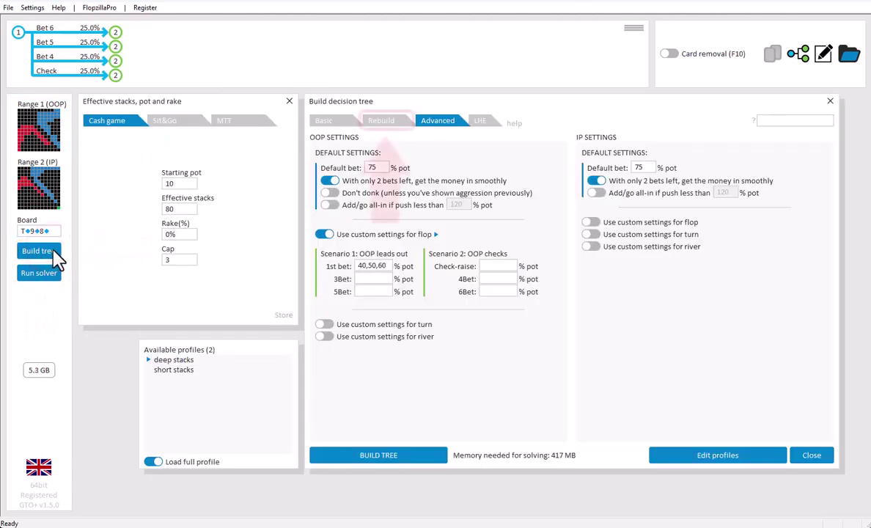
left_click(386, 126)
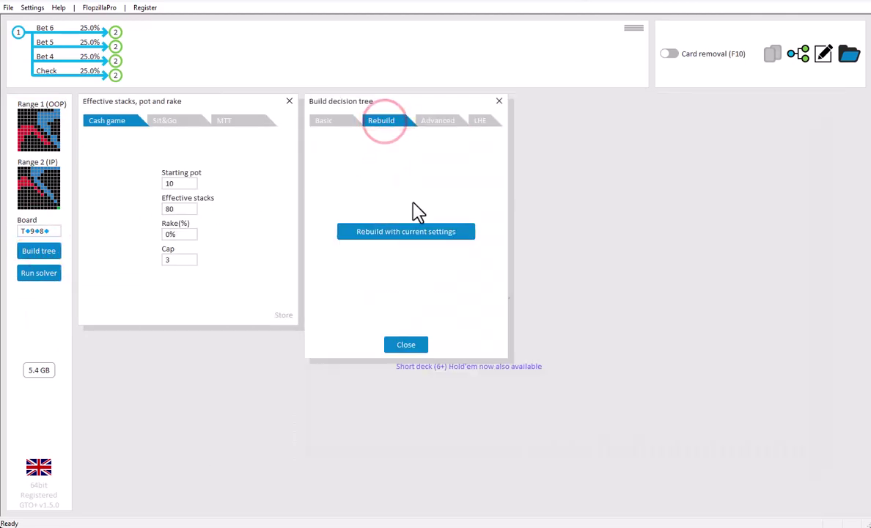
left_click(413, 231)
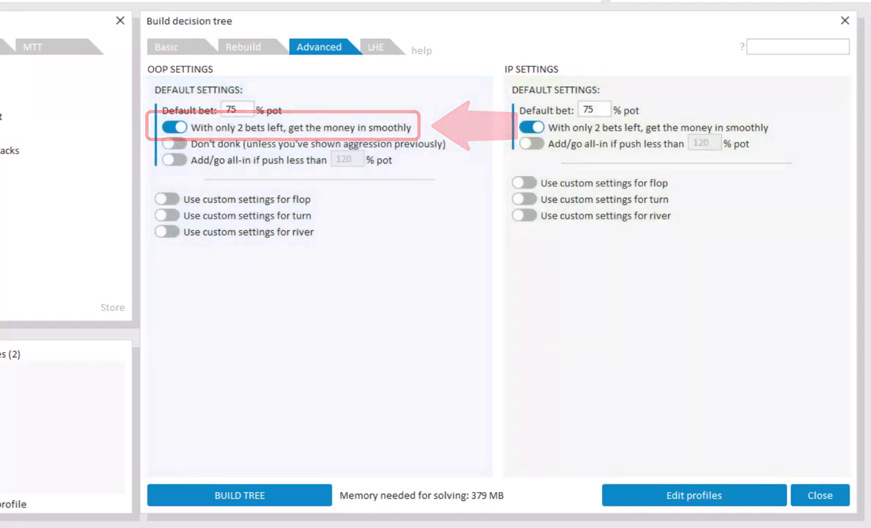
Disable getting the money in smoothly with only 2 bets left for both OOP and IP, and build the tree
left_click(380, 127)
left_click(601, 128)
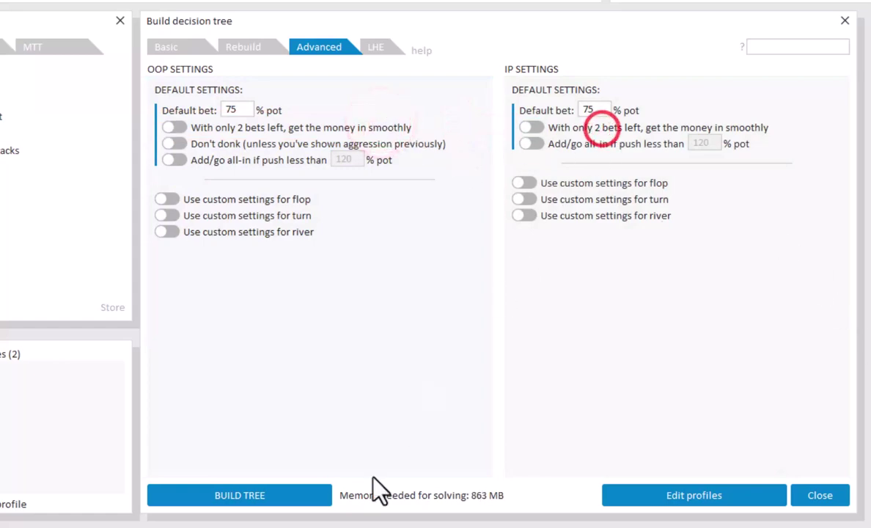
left_click(315, 494)
left_click(338, 426)
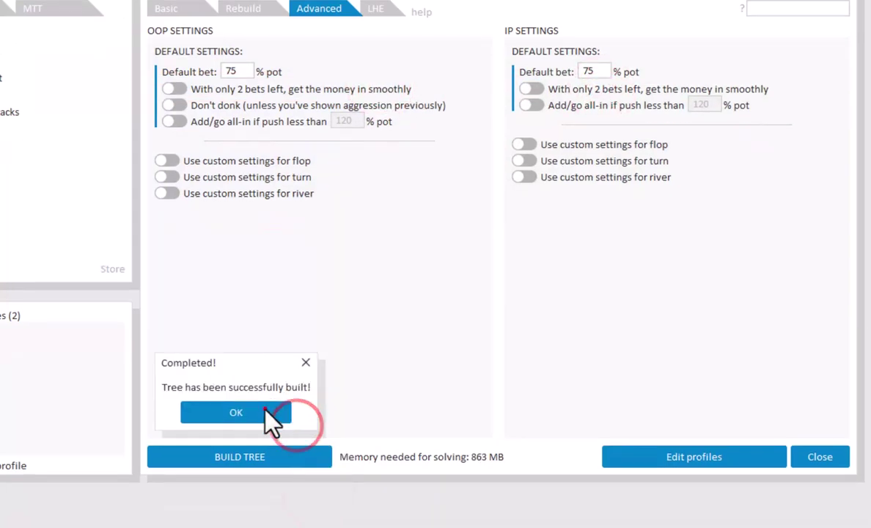
left_click(266, 412)
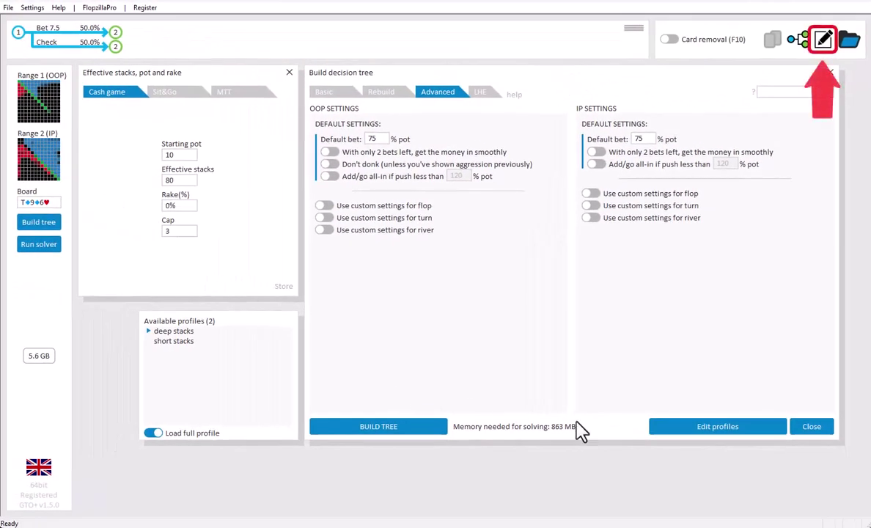
Import the built tree into the tree editor and inspect the pot percentages of the opening bet and the raises that follow it
left_click(823, 40)
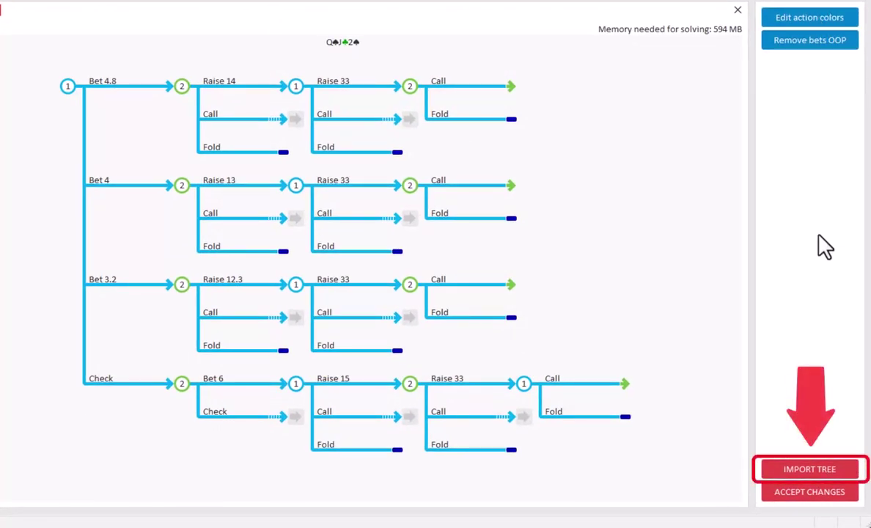
left_click(833, 471)
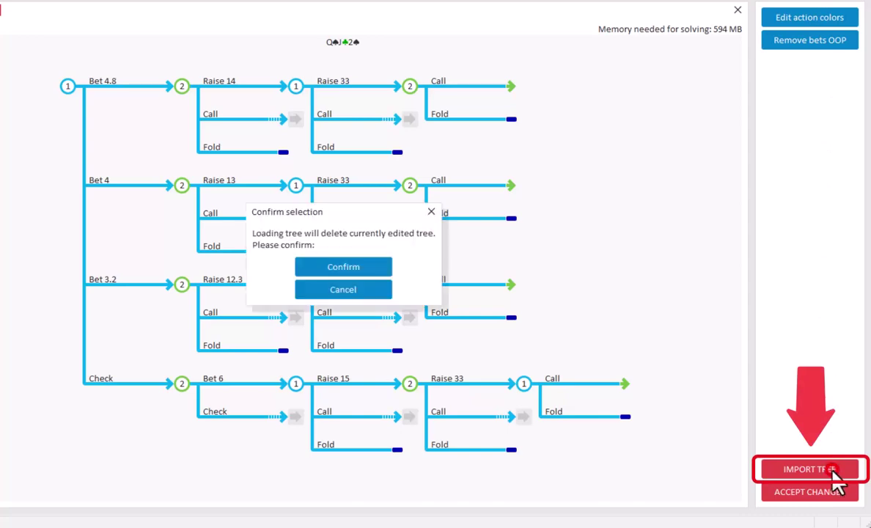
left_click(338, 268)
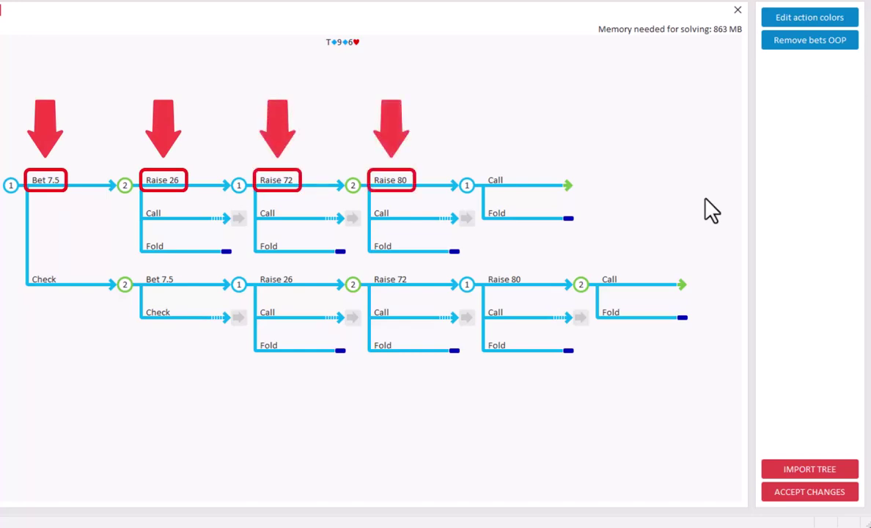
mouse_move(51, 185)
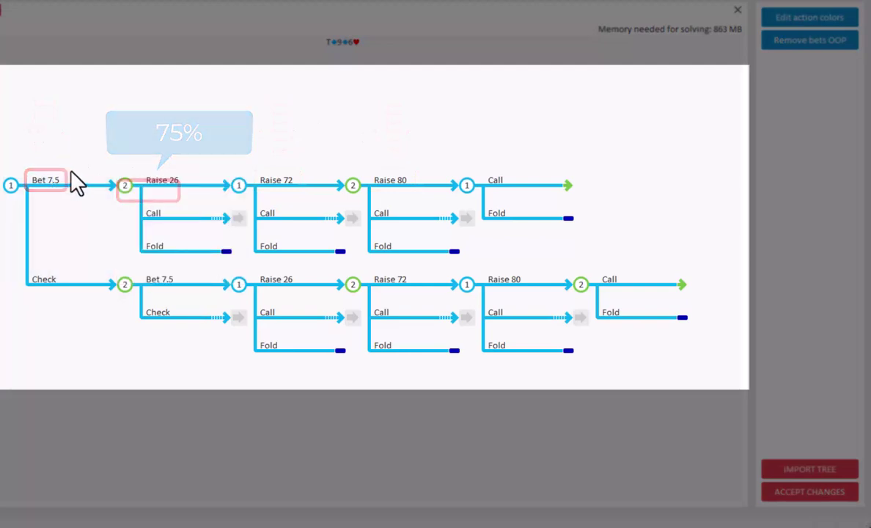
mouse_move(171, 189)
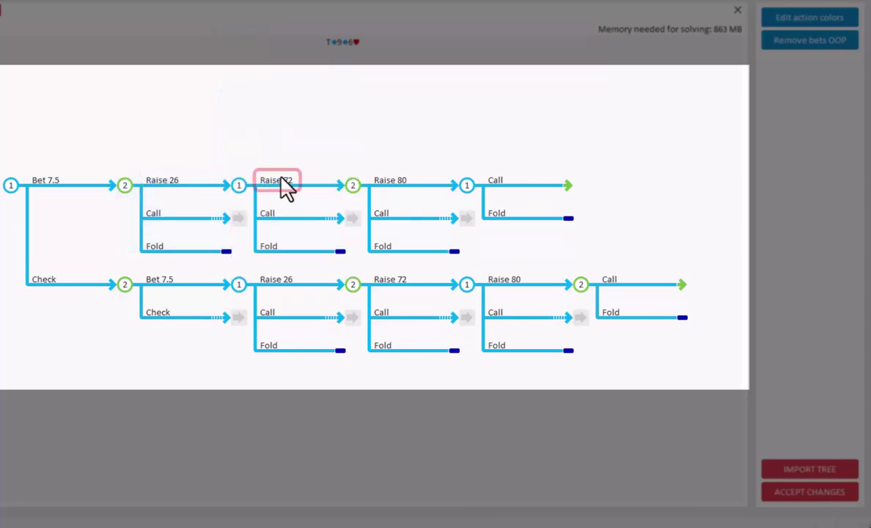
mouse_move(291, 189)
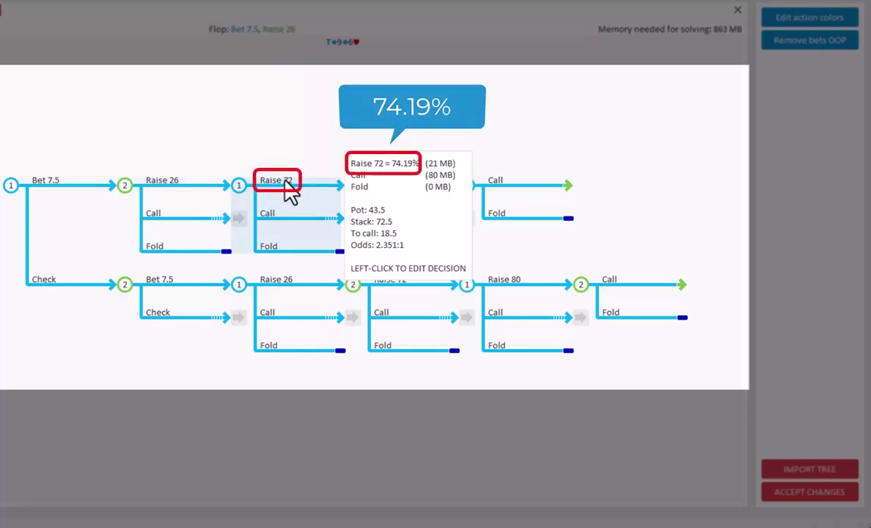
mouse_move(398, 187)
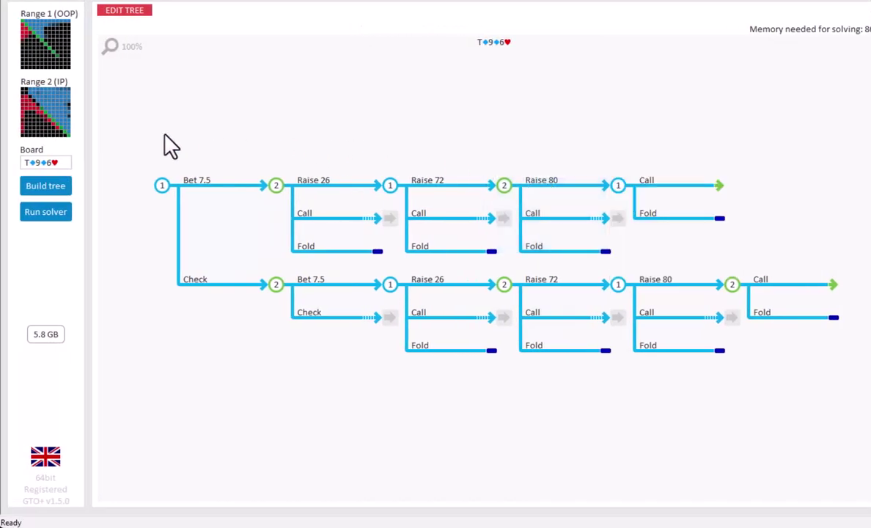
Re-enable getting the money in smoothly with only 2 bets left for both players, and build a new tree replacing the previous one
left_click(53, 188)
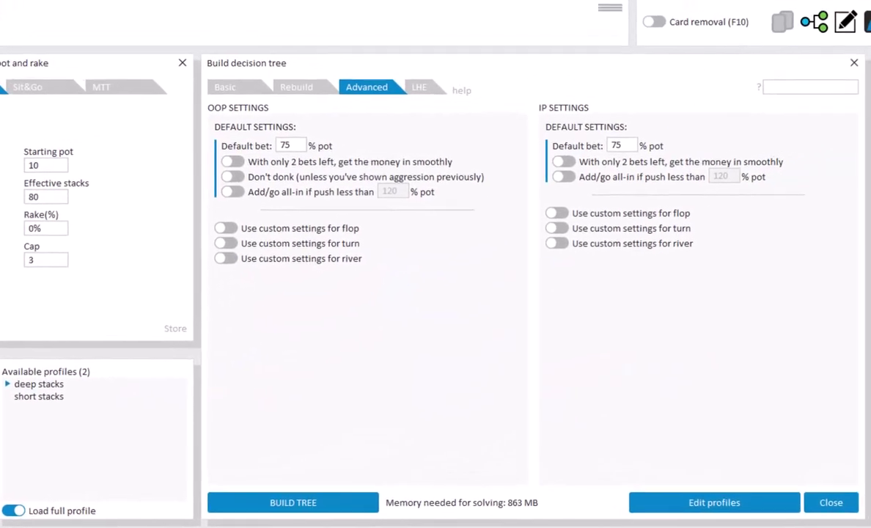
left_click(277, 159)
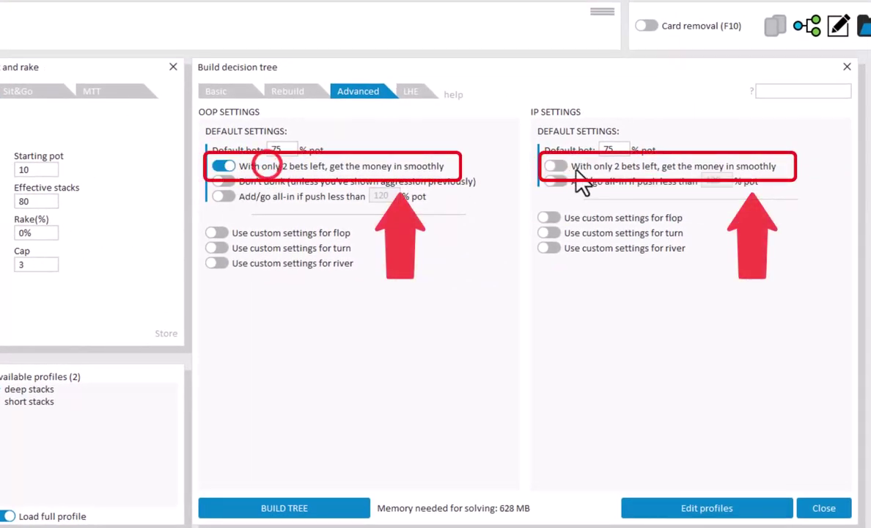
left_click(574, 167)
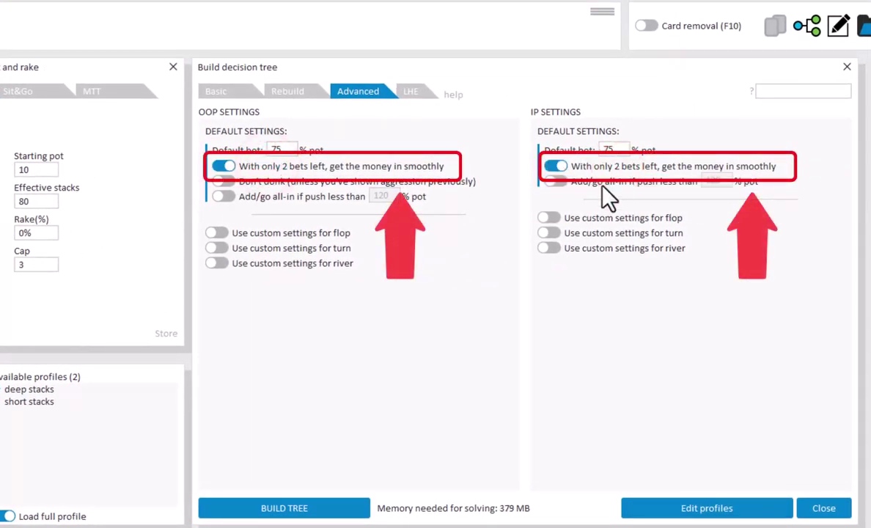
left_click(283, 509)
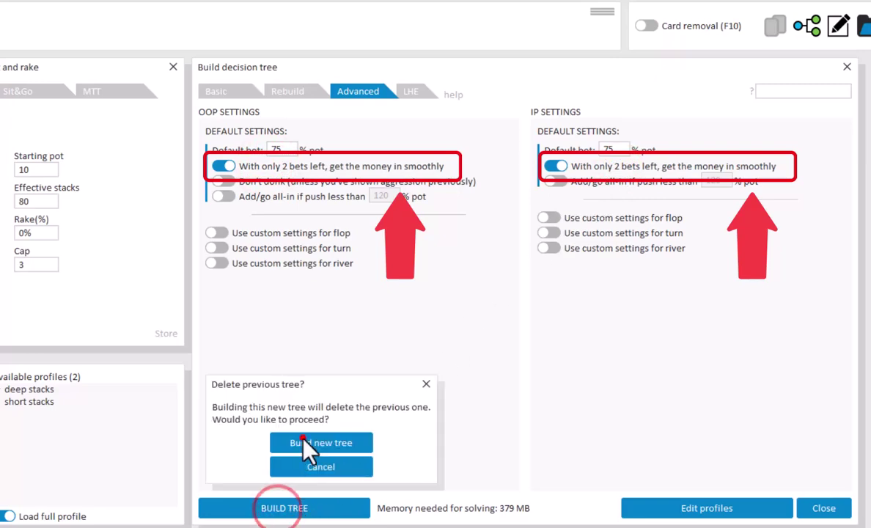
left_click(302, 440)
Load the newly rebuilt tree into the tree editor in place of the one being edited
left_click(839, 26)
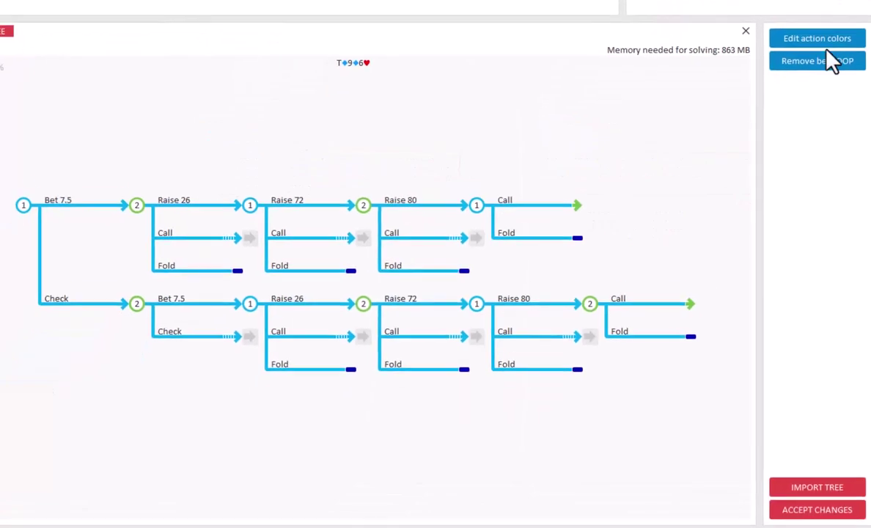
left_click(822, 458)
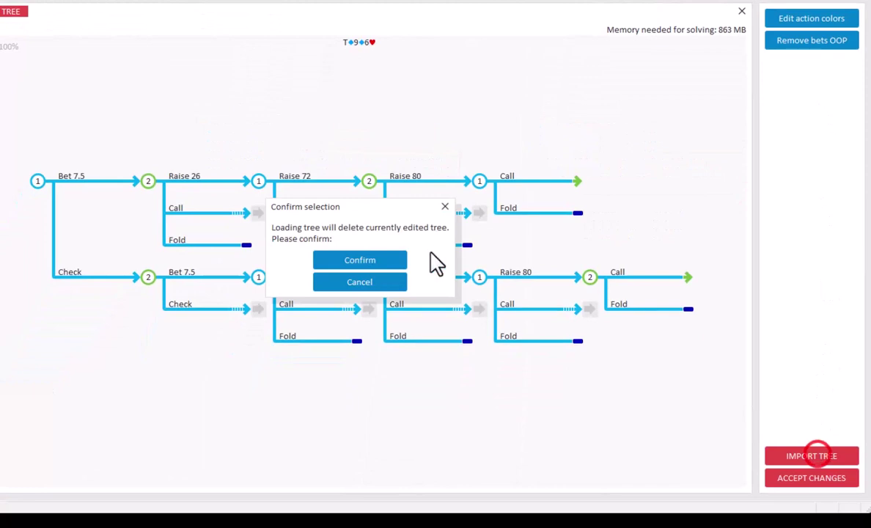
left_click(350, 259)
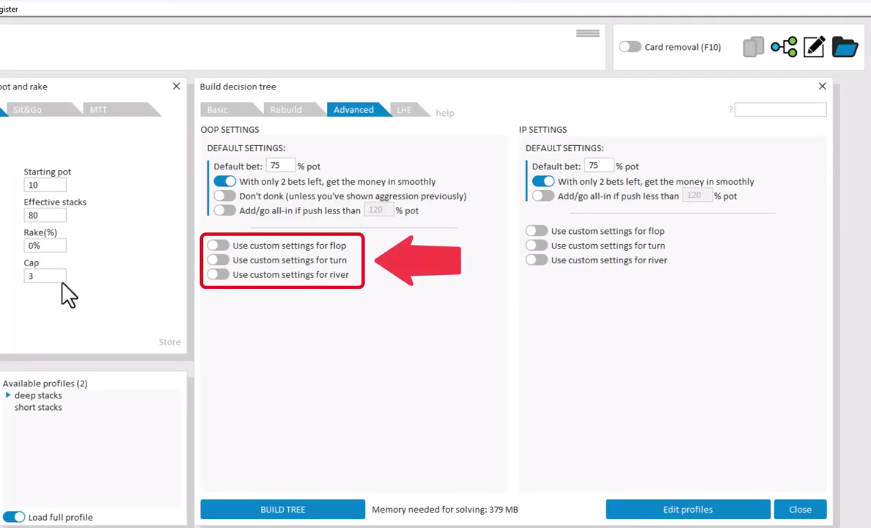
Enable custom flop settings for both players, with OOP's 1st bet at 50%, check-raise at 75% and 3Bet at 60% pot
left_click(262, 245)
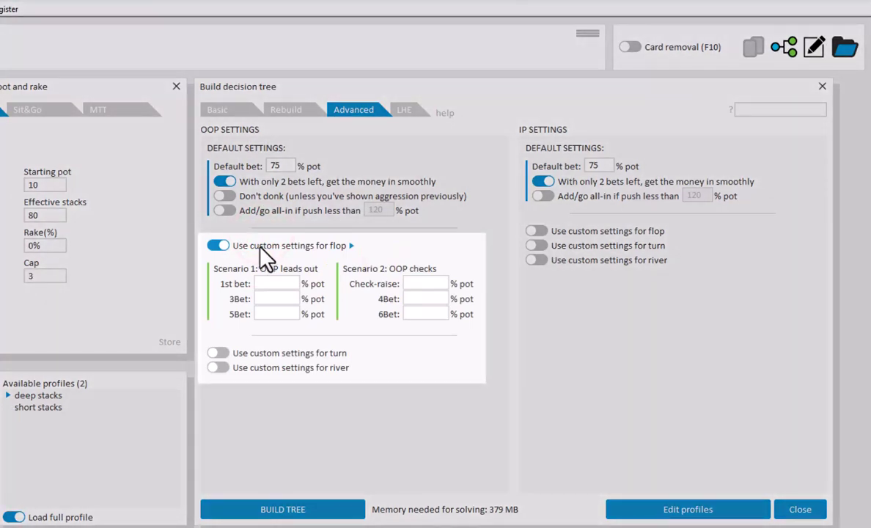
left_click(274, 283)
type("50")
left_click(422, 284)
type("75")
left_click(276, 299)
type("60")
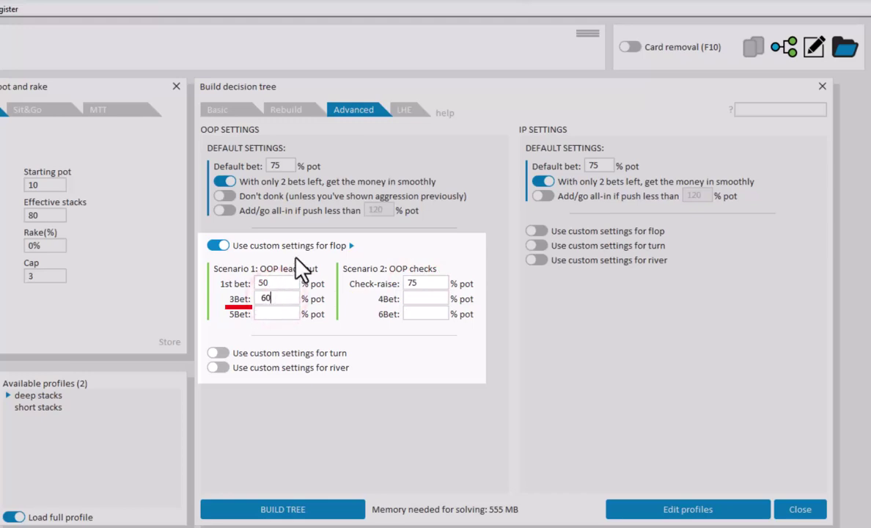
left_click(299, 255)
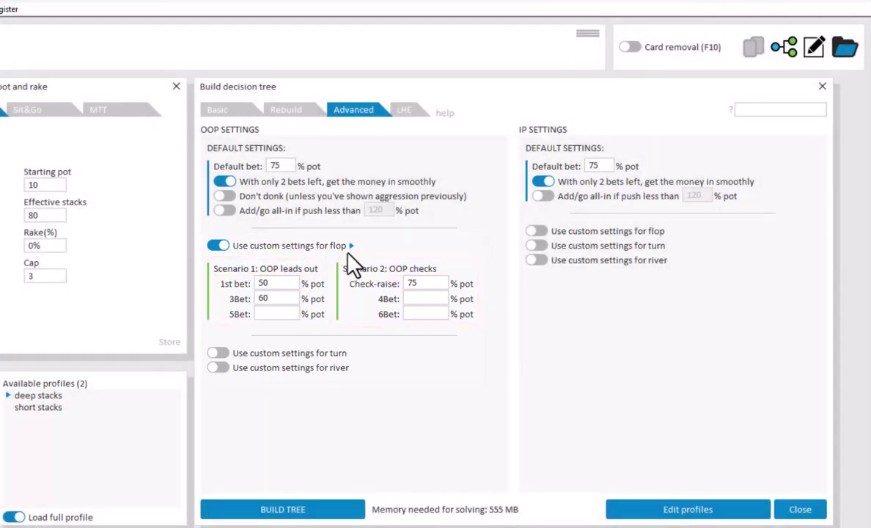
left_click(574, 231)
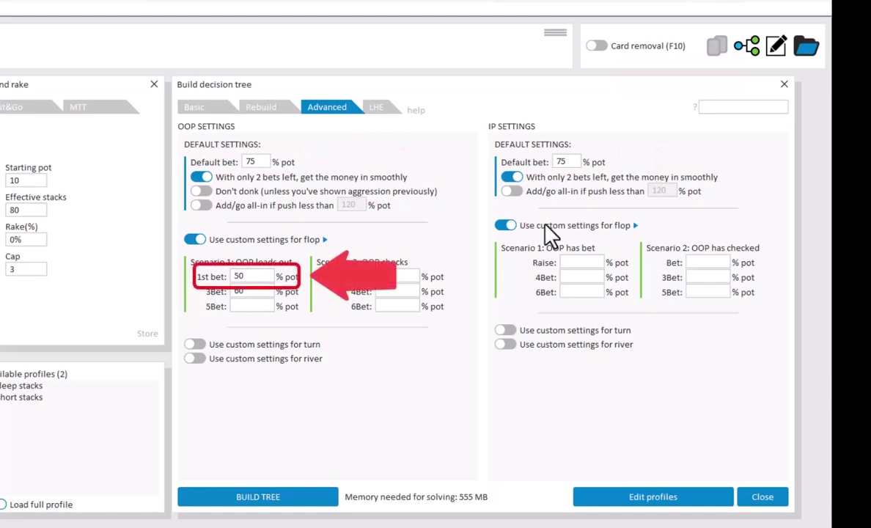
Set OOP's 1st flop bet to 0% pot, build the tree and display it in the tree navigation view
double_click(244, 276)
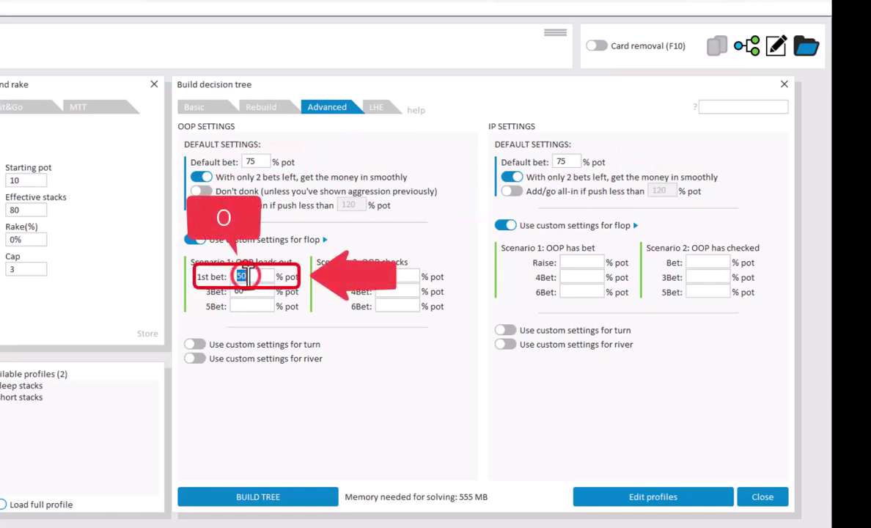
type("0")
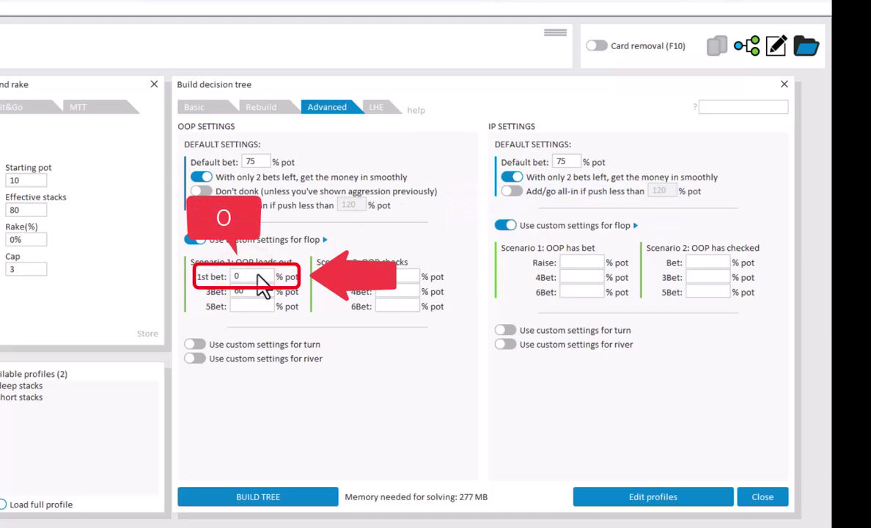
left_click(296, 497)
left_click(292, 436)
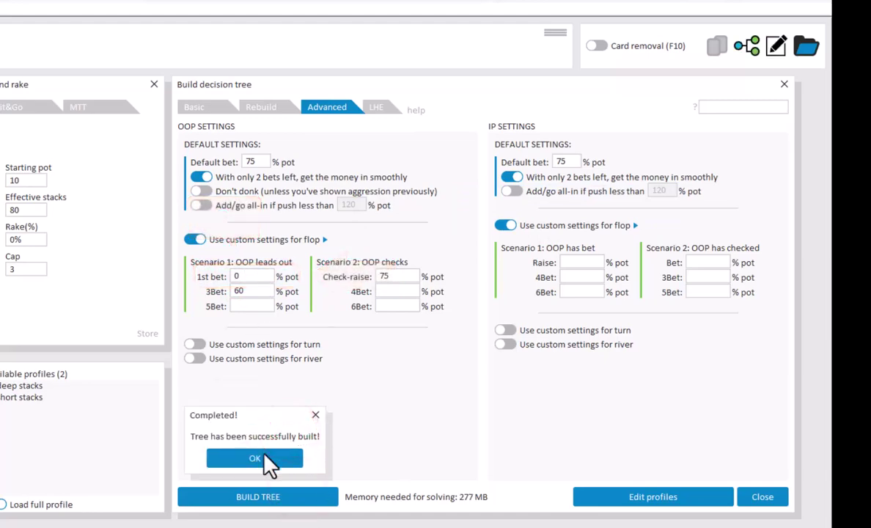
left_click(759, 57)
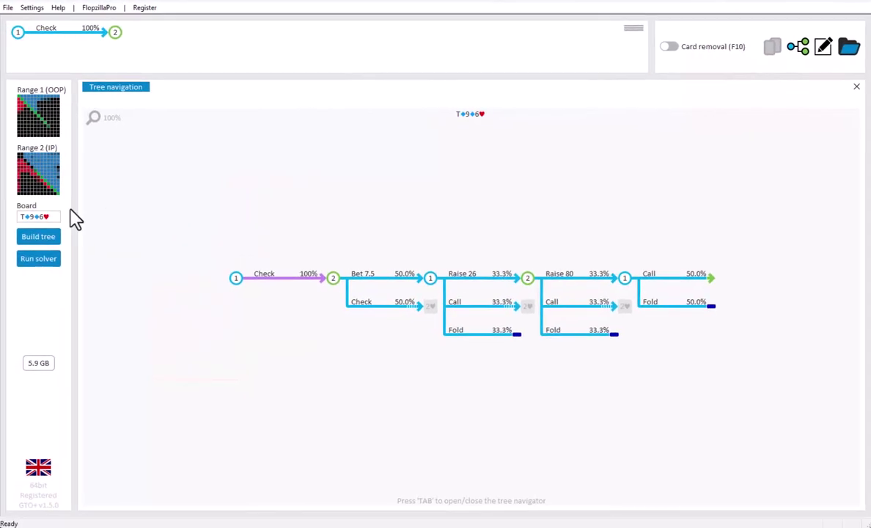
Give OOP's 1st flop bet the sizes 40,50,60% pot, replace the previous tree with a new build and display it
left_click(47, 239)
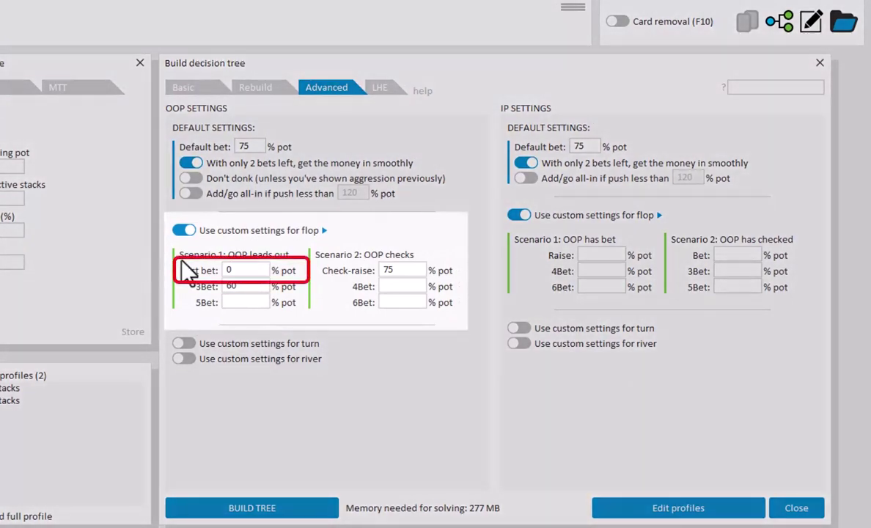
double_click(249, 271)
type("40,50,60")
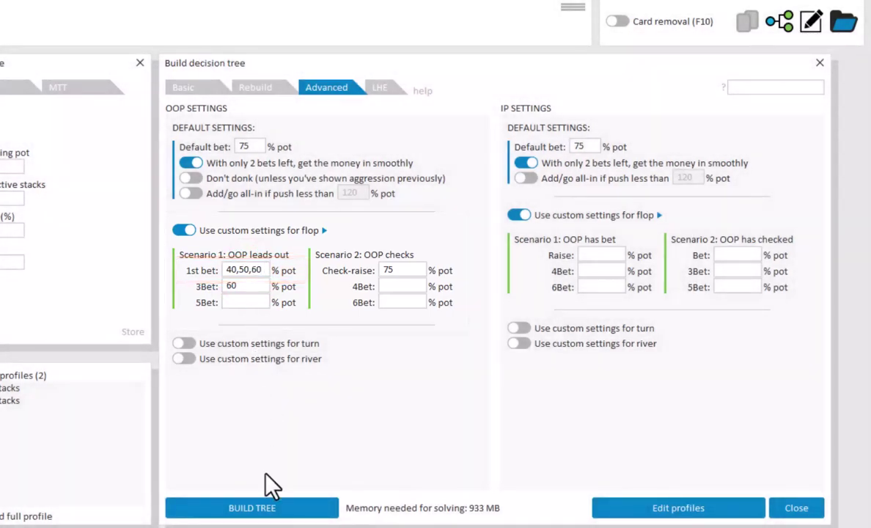
left_click(266, 507)
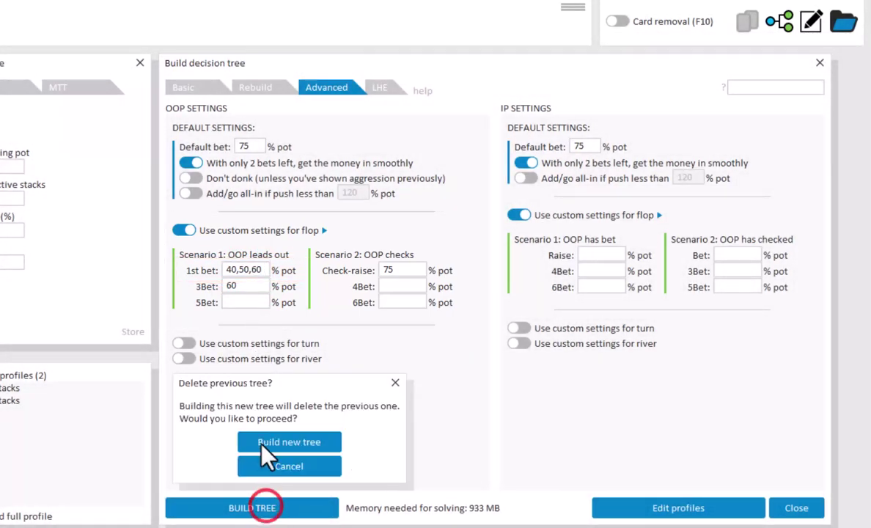
left_click(263, 442)
left_click(783, 43)
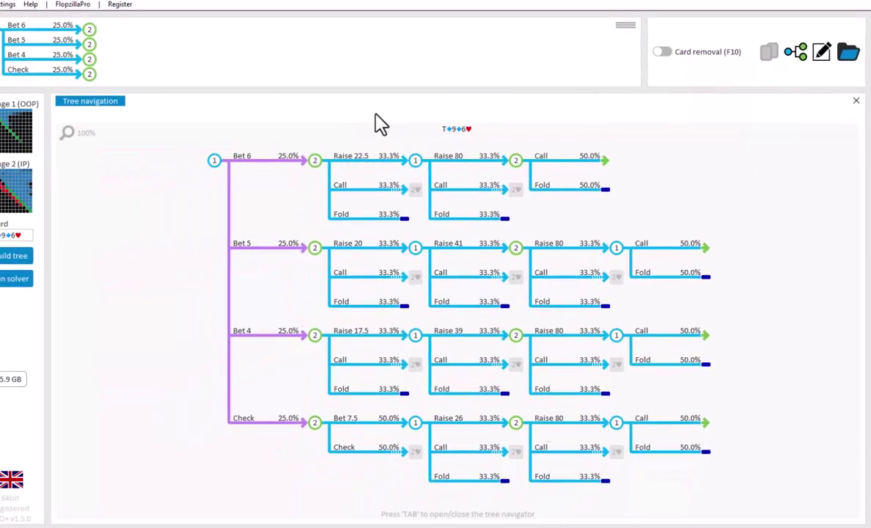
Set IP's flop raise against an OOP bet to 2x, replace the previous tree with a new build and display it
left_click(22, 255)
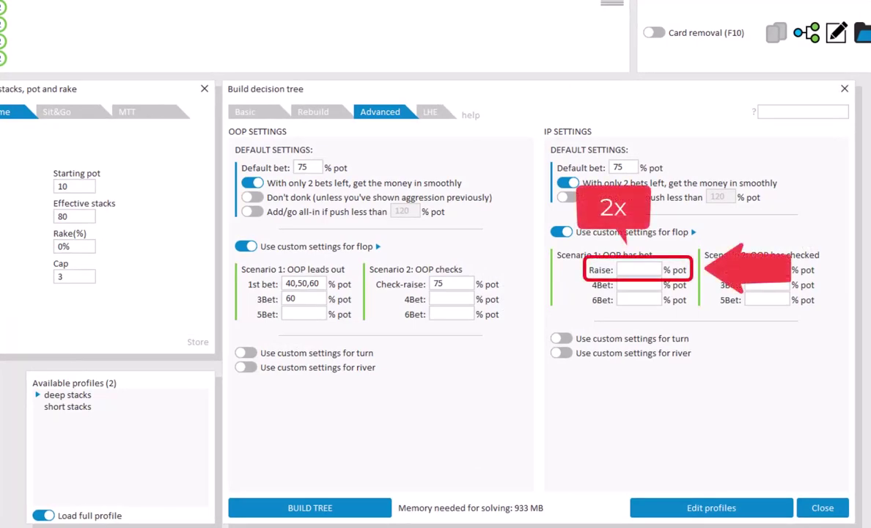
left_click(655, 270)
type("2x")
left_click(359, 507)
left_click(349, 448)
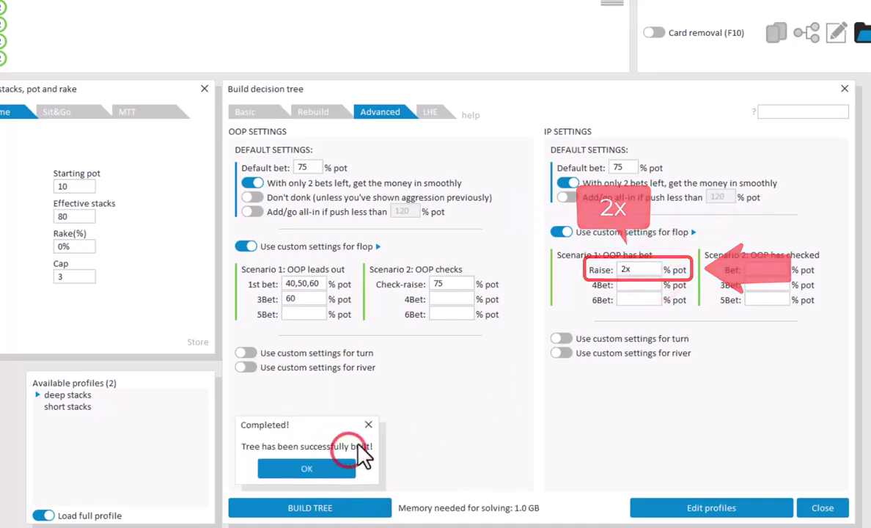
left_click(806, 32)
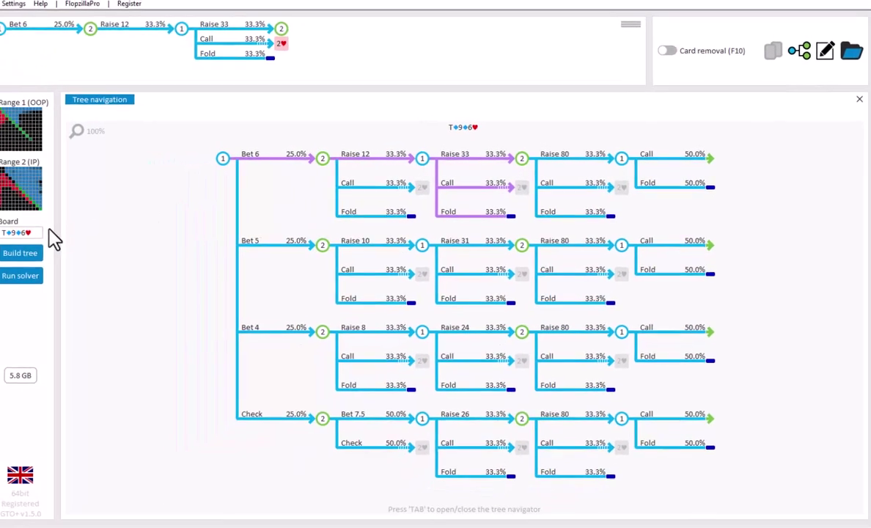
Enter code R, disabling custom flop settings and the smooth two-bets-left option for both players in the Advanced builder
left_click(33, 252)
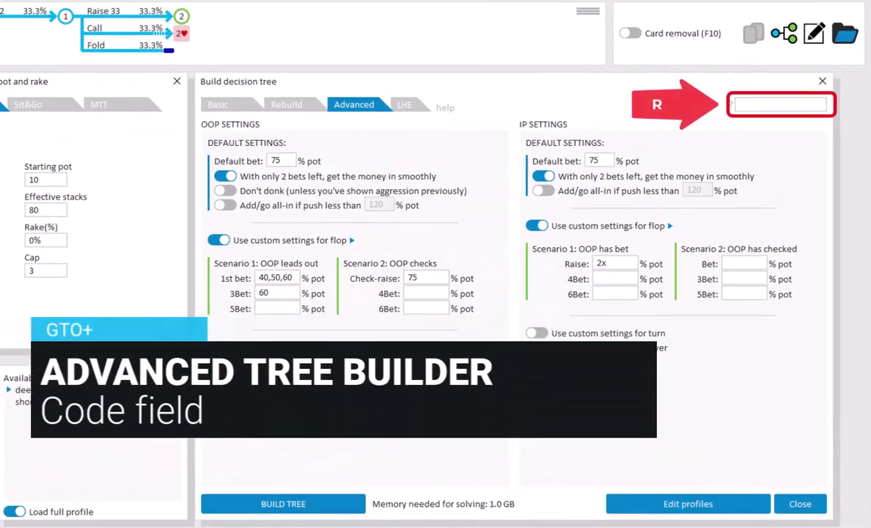
left_click(792, 104)
type("R")
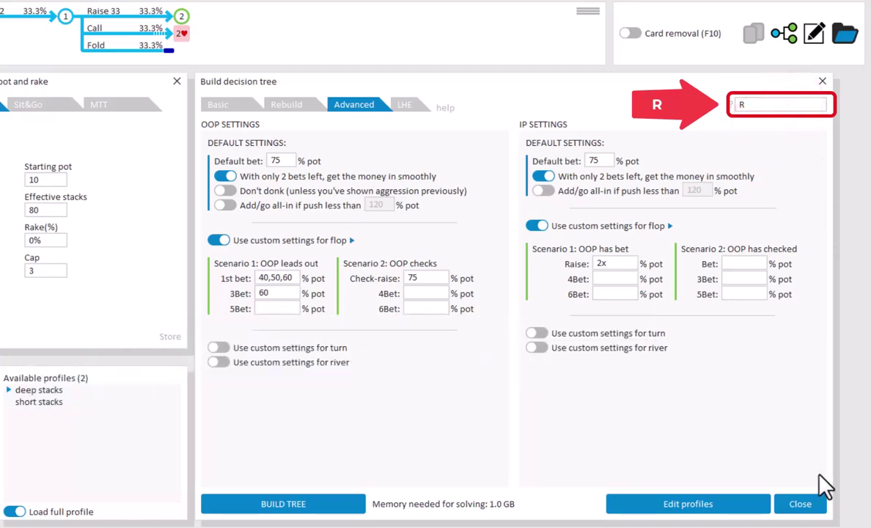
left_click(295, 242)
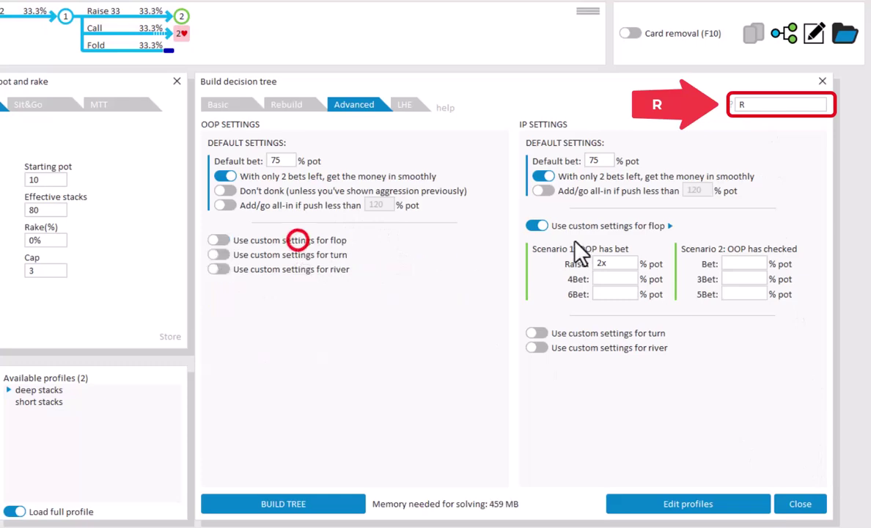
left_click(587, 225)
left_click(589, 178)
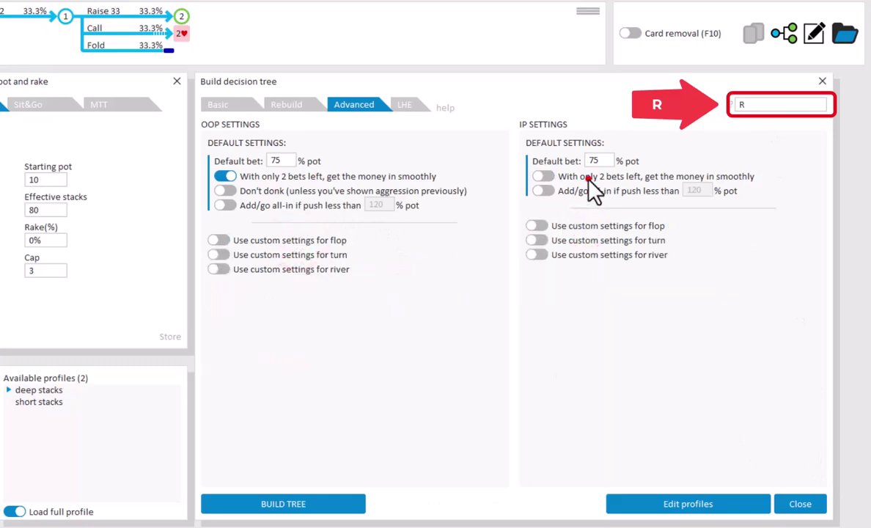
left_click(409, 176)
Replace the previous tree with a new build and load it into the tree editor over the currently edited one
left_click(290, 503)
left_click(305, 439)
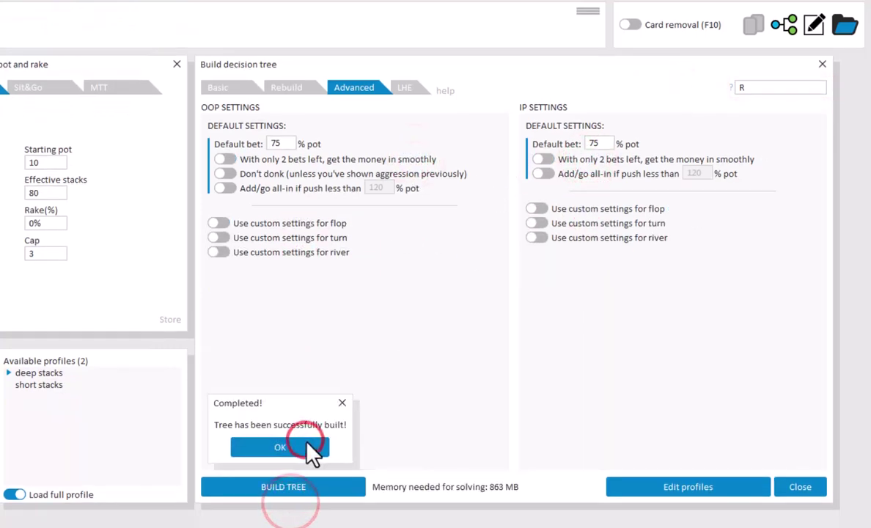
left_click(306, 441)
left_click(814, 25)
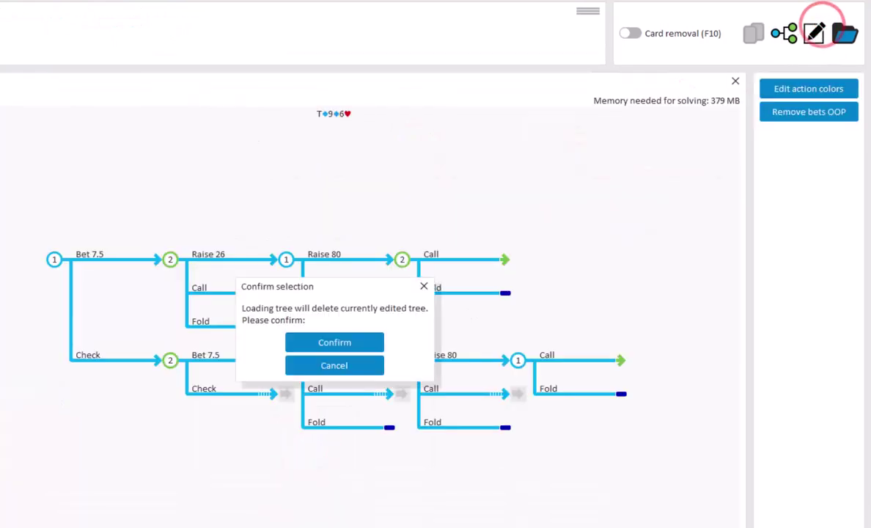
left_click(350, 339)
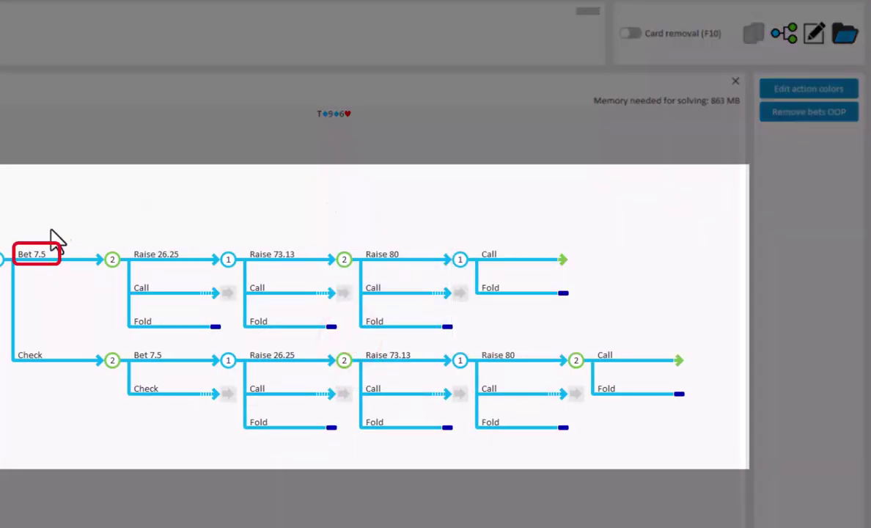
Check the pot percentages of OOP's opening bet and the following raises in the tree editor
mouse_move(37, 265)
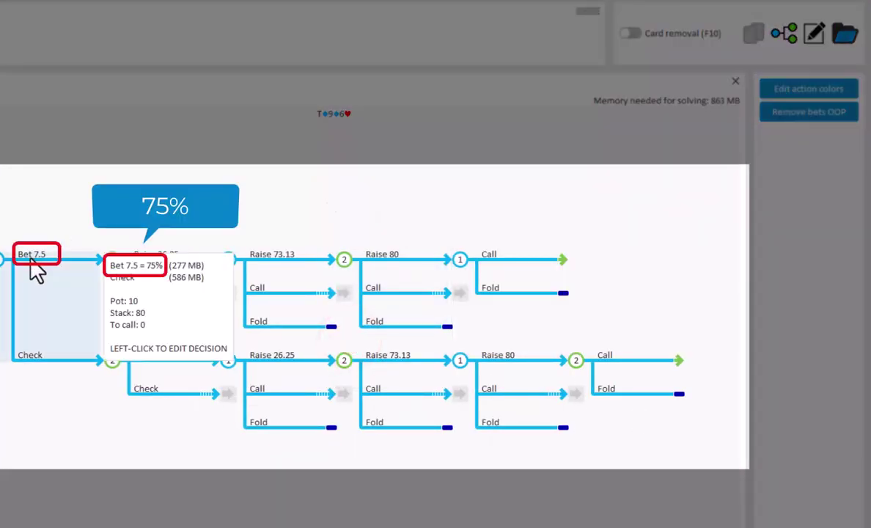
mouse_move(150, 257)
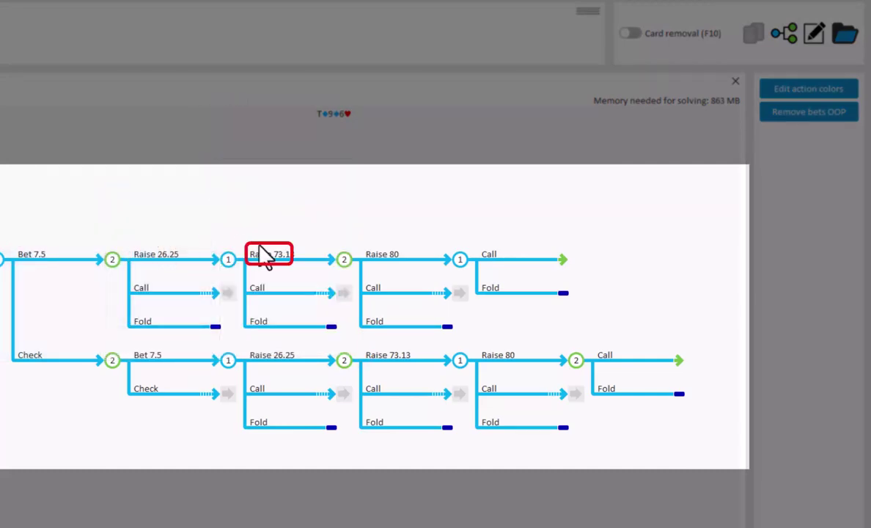
mouse_move(273, 265)
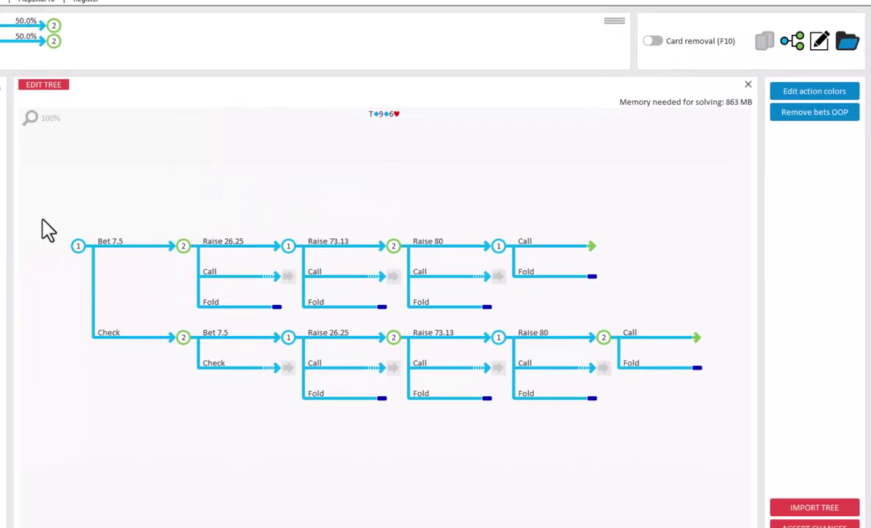
Change the tree builder code to M and enable IP's custom flop settings with a 10% pot raise against OOP's bet
left_click(40, 237)
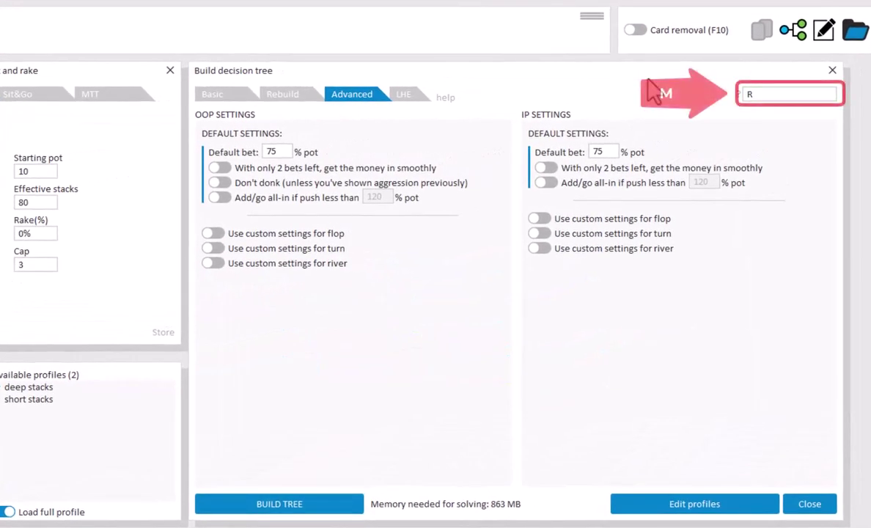
double_click(765, 92)
type("M")
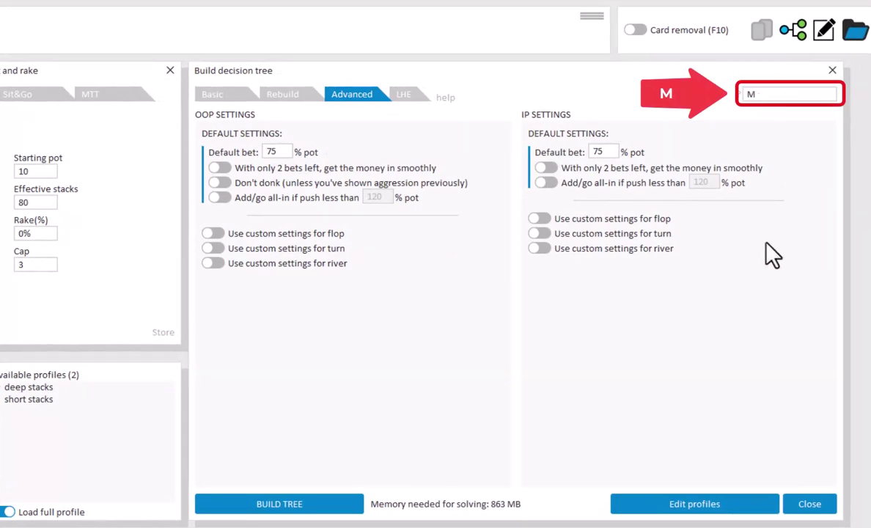
left_click(654, 219)
double_click(618, 257)
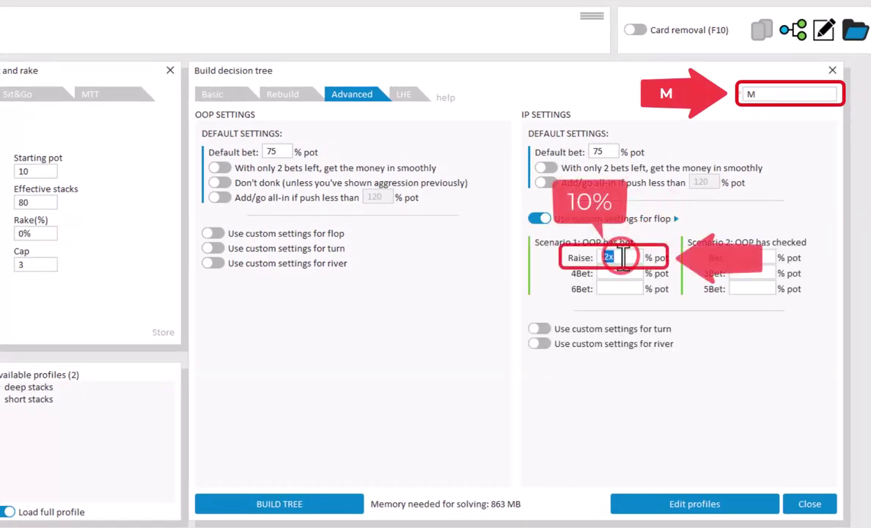
type("10")
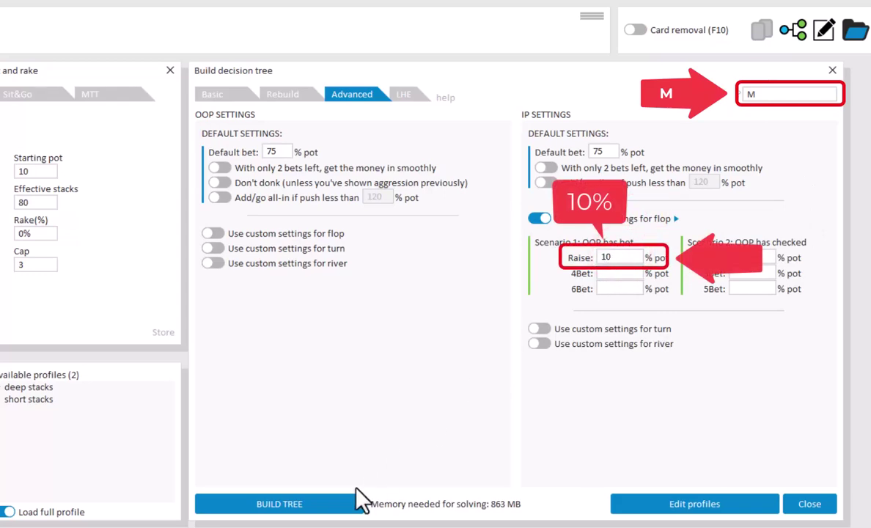
Rebuild the decision tree with these settings and show it in the tree navigation view
left_click(334, 501)
left_click(314, 438)
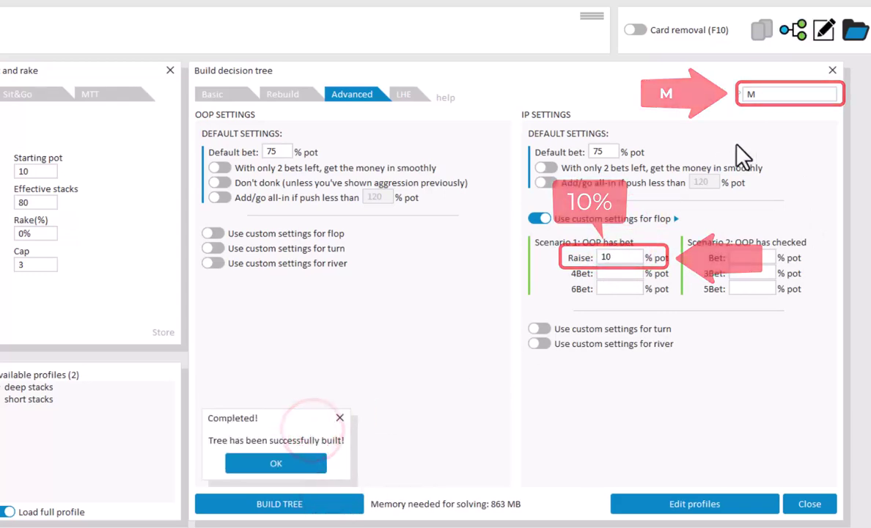
left_click(798, 30)
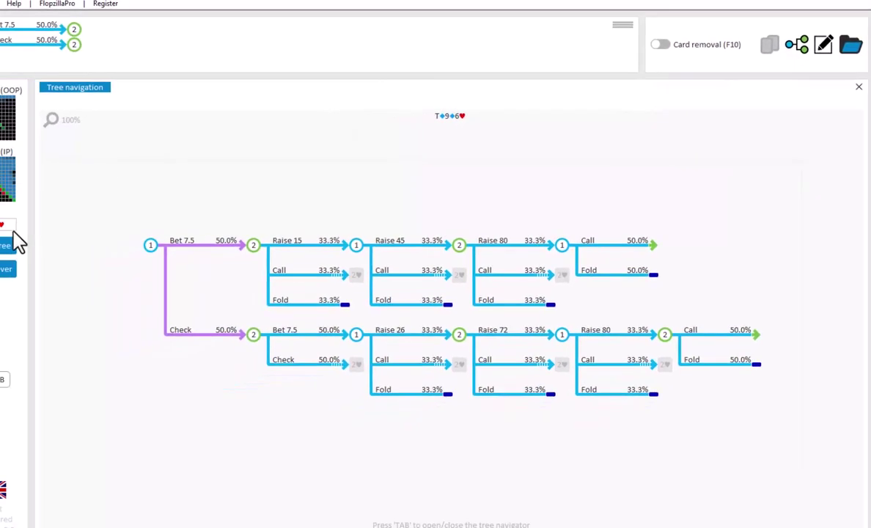
Replace the tree builder code with B10 and build a new tree in place of the previous one
left_click(10, 244)
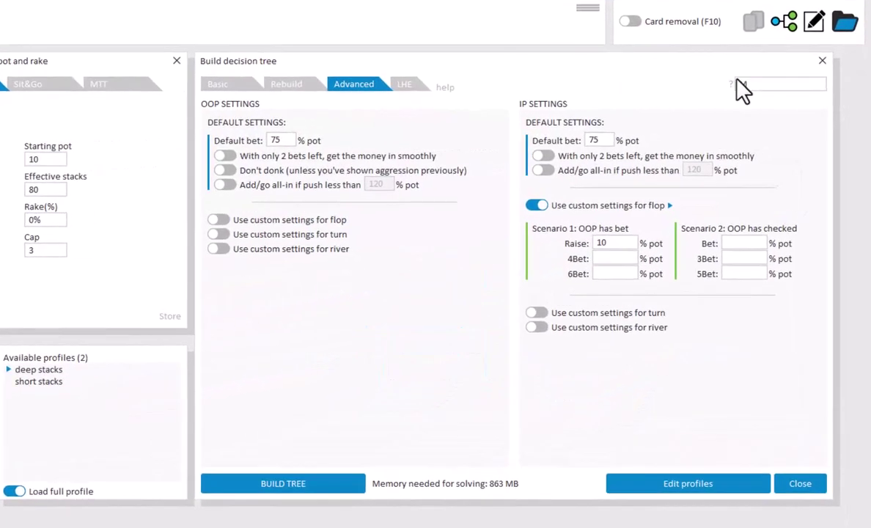
double_click(750, 83)
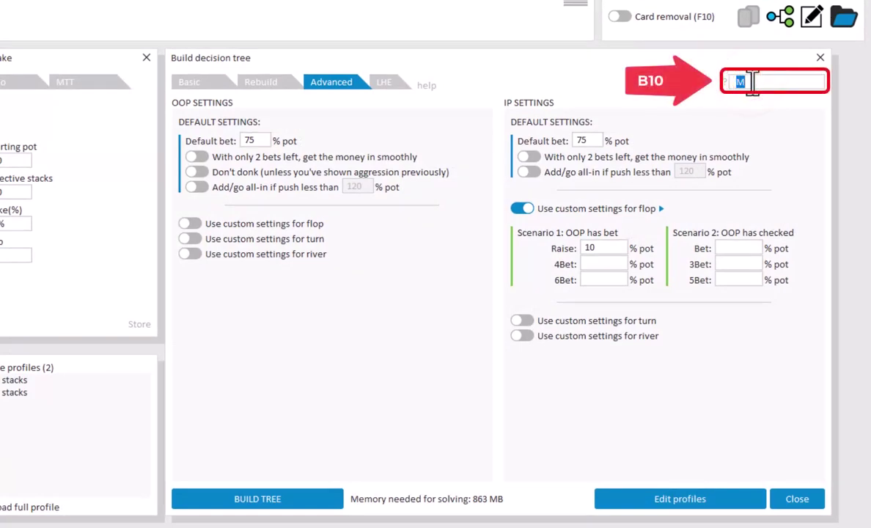
type("B10")
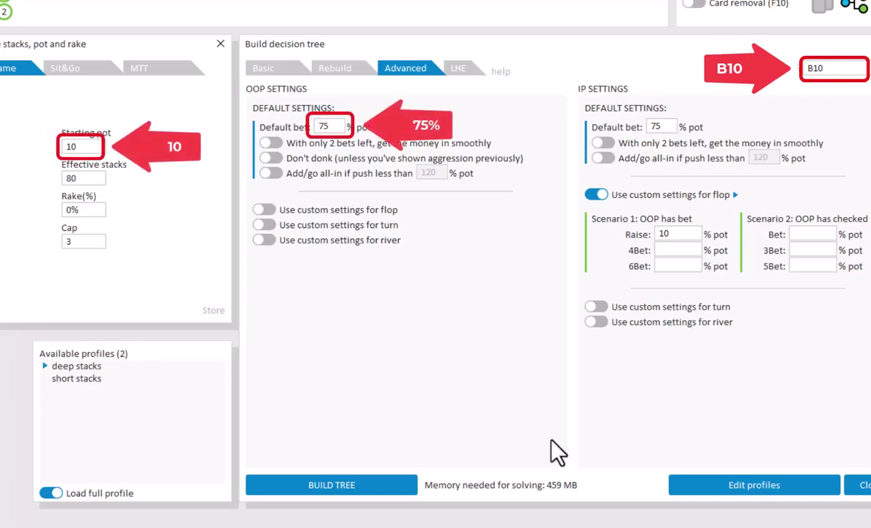
left_click(377, 486)
left_click(365, 419)
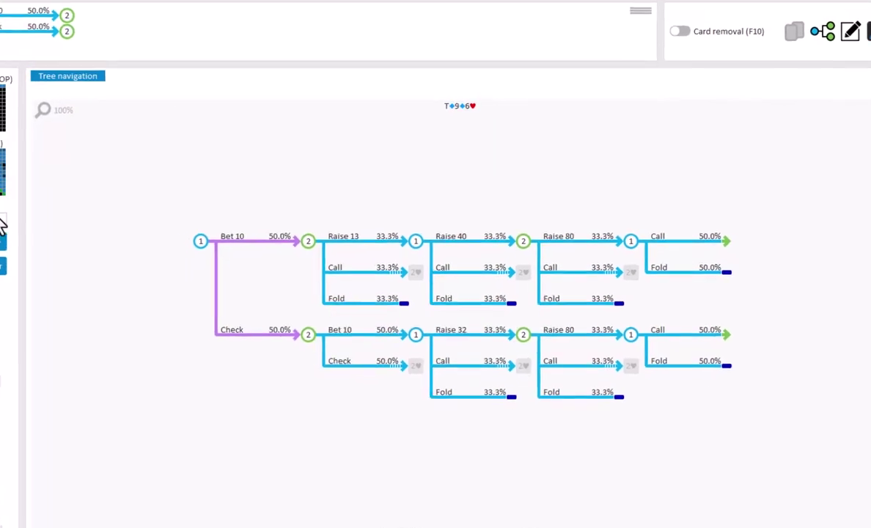
Consult the online explanation of the Advanced builder's code field and return to the tree builder
left_click(39, 243)
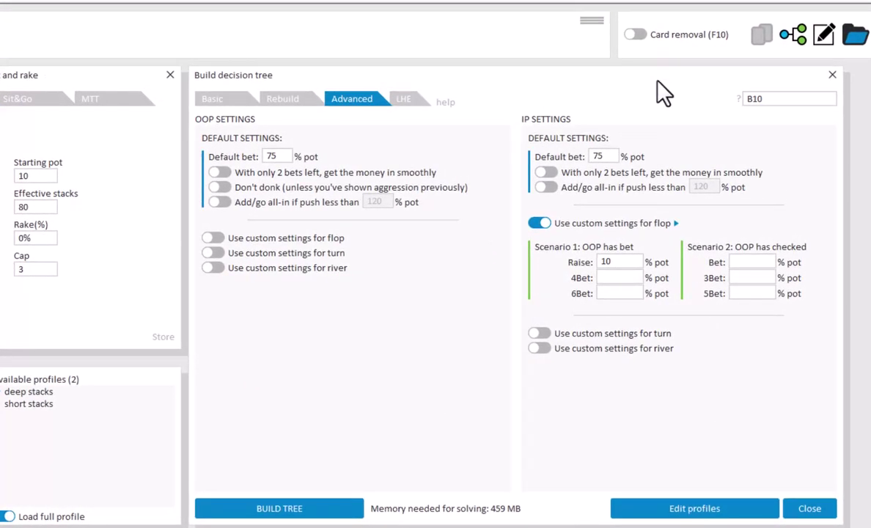
left_click(738, 99)
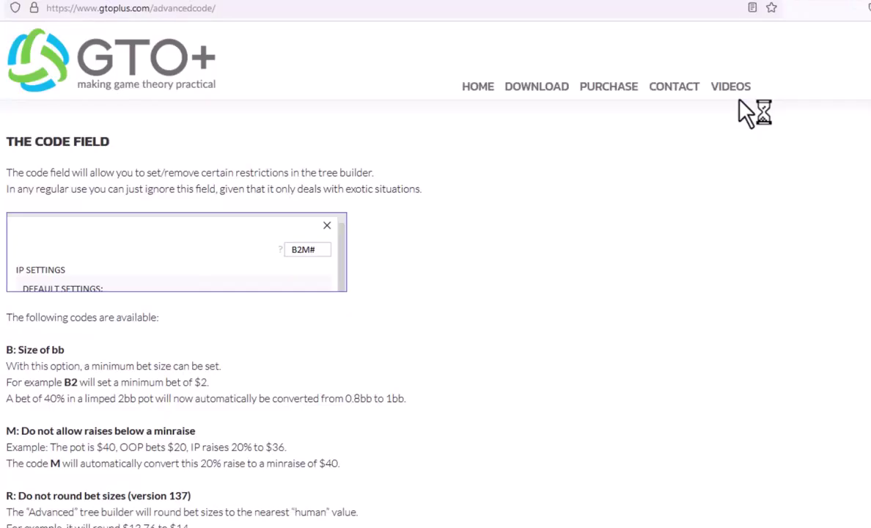
left_click(863, 10)
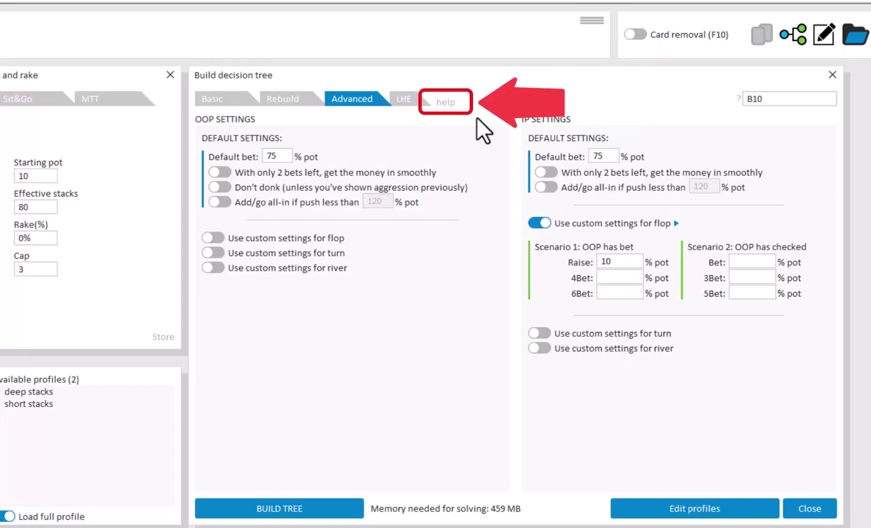
Open the Advanced tree builder's online help and read the special input section on multiple sizes, multipliers, geometric and pdc codes
left_click(441, 104)
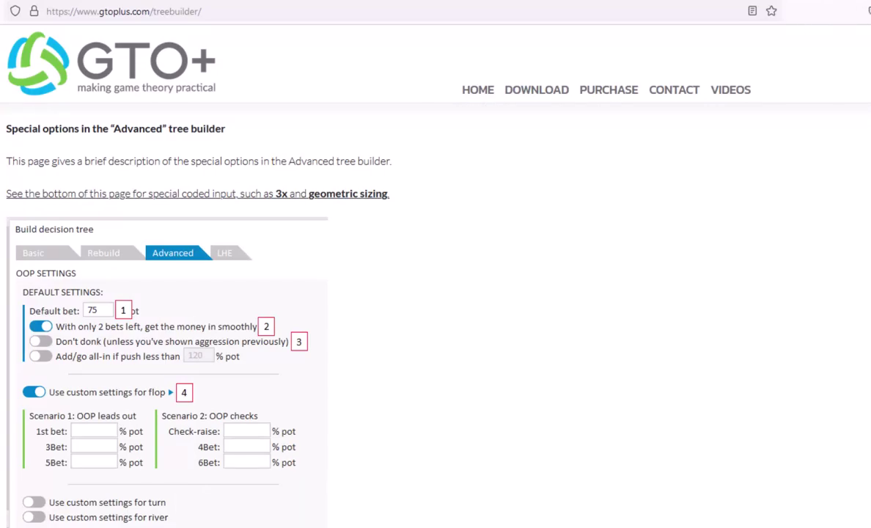
scroll(596, 173, "down", 15)
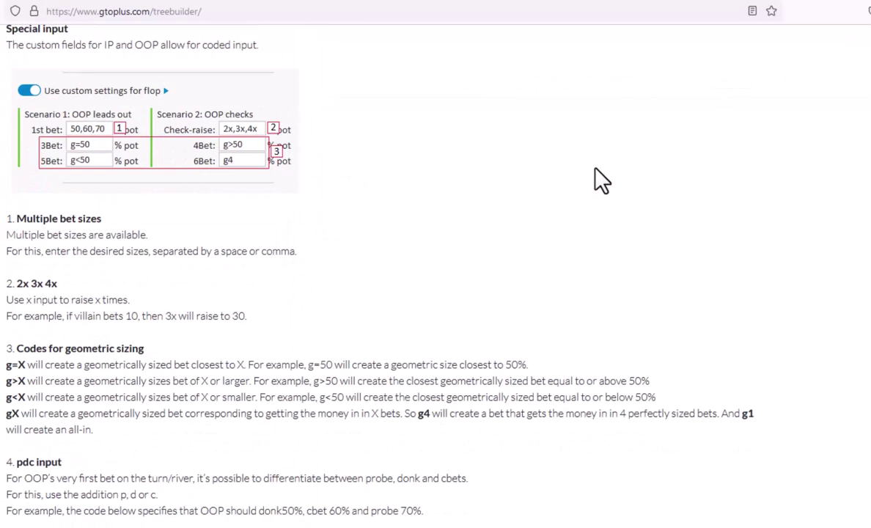
scroll(594, 167, "down", 3)
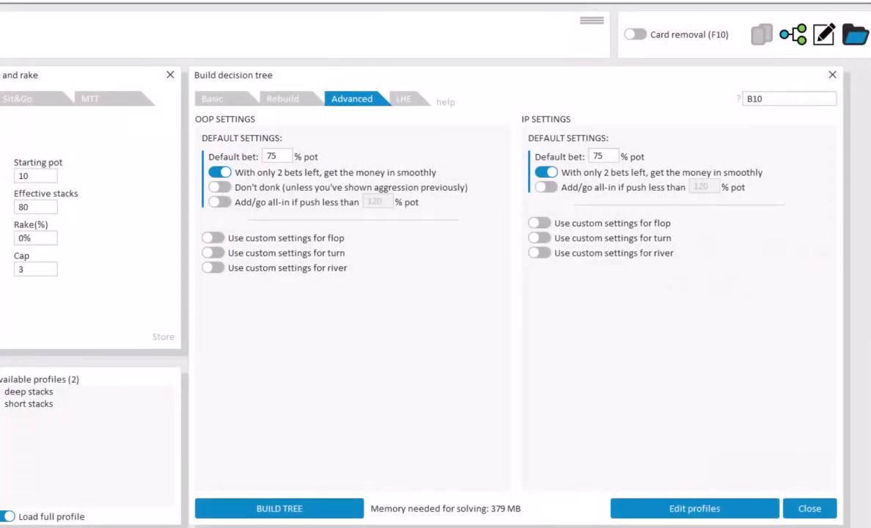
Enable OOP's custom turn settings and set the 1st bet when OOP leads out to 0d
left_click(257, 253)
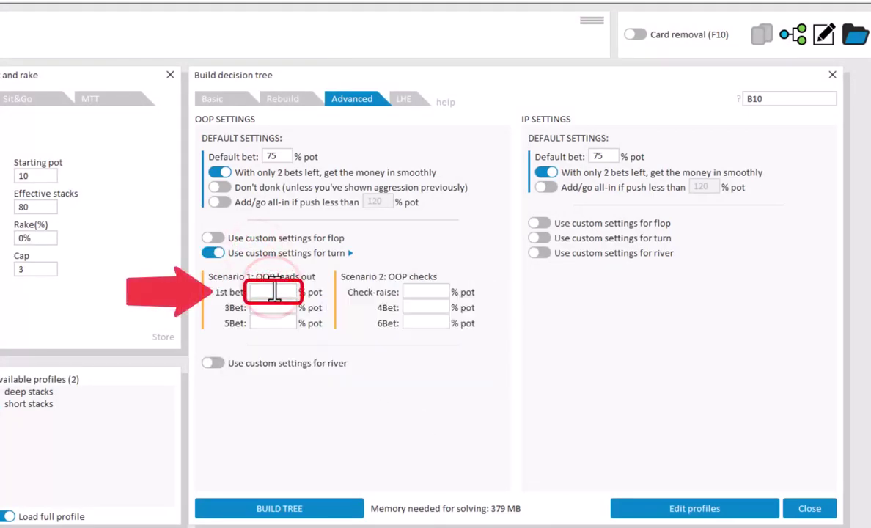
left_click(274, 291)
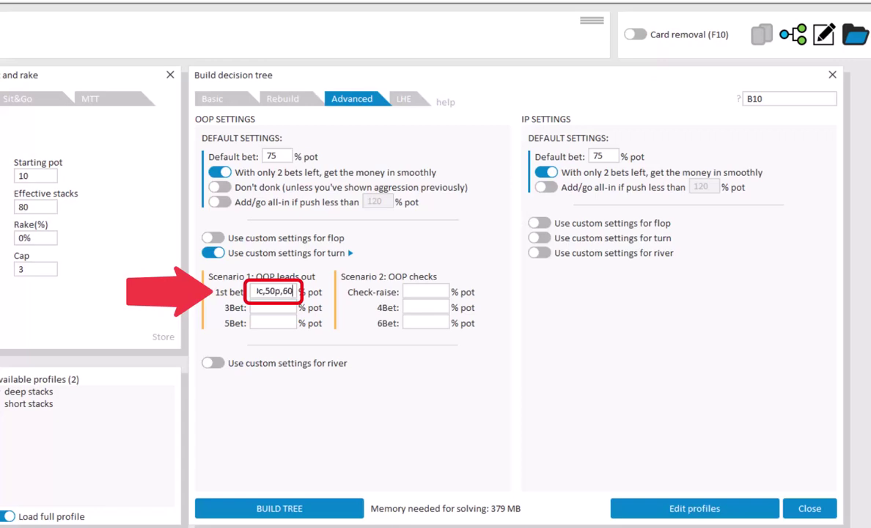
key("Home")
left_click_drag(297, 291, 254, 292)
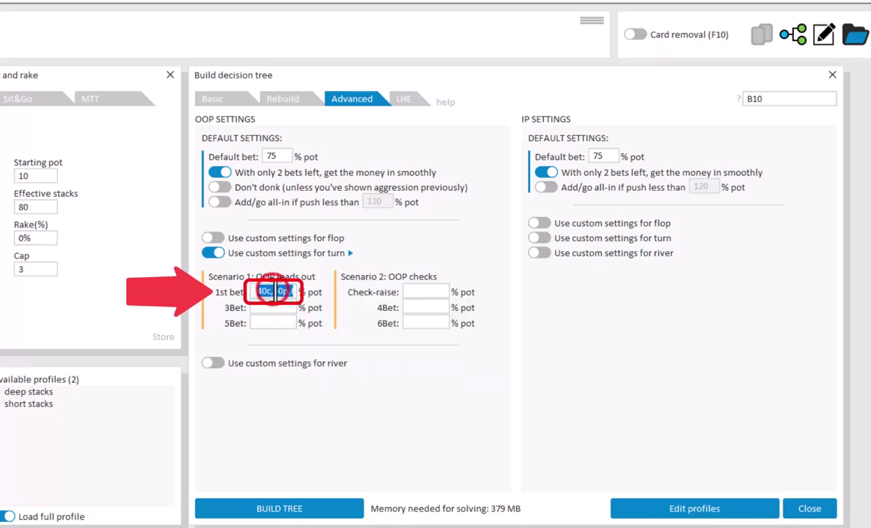
key("BackSpace")
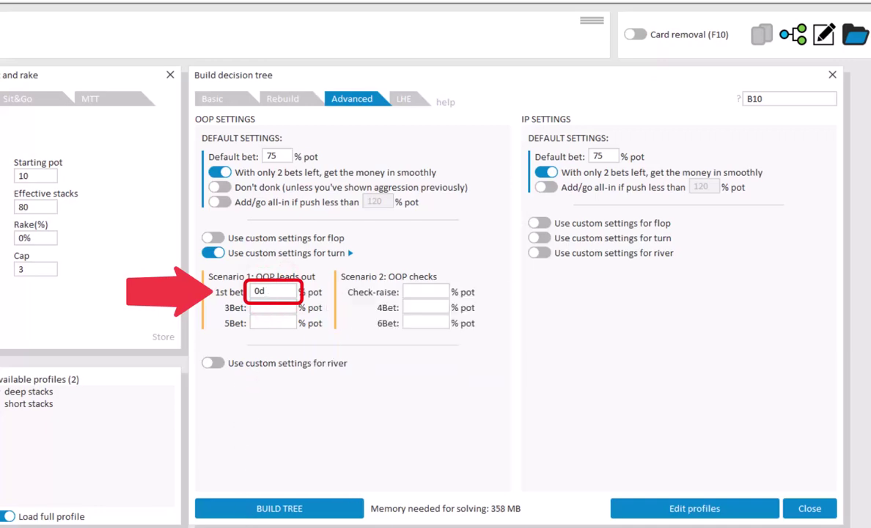
Build the decision tree from the advanced settings with OOP's 0d turn bet
left_click(286, 508)
left_click(296, 444)
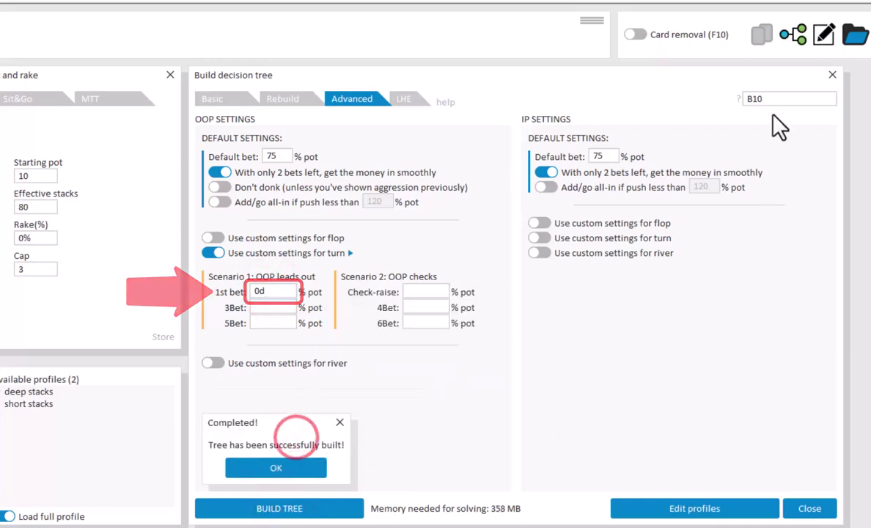
Import the newly built tree into the tree editor and open the turn play following Check, Bet 10, Call
left_click(822, 35)
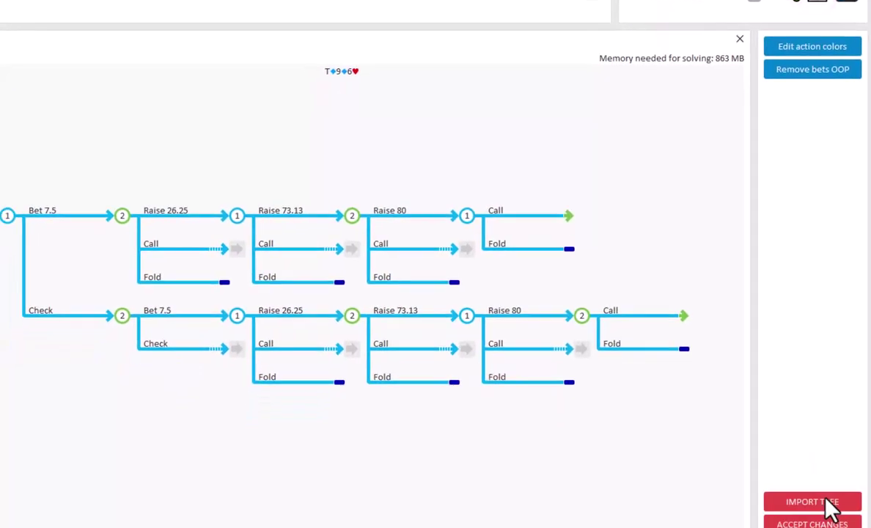
left_click(828, 503)
left_click(344, 293)
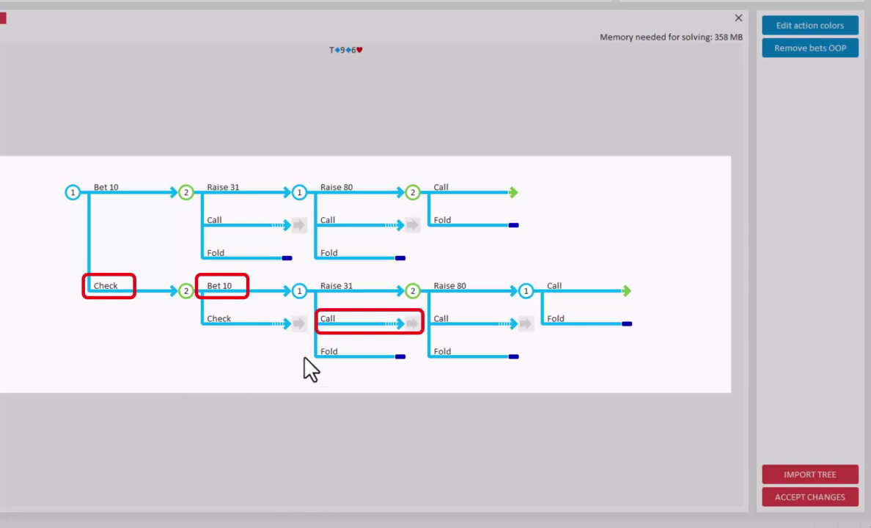
left_click(416, 324)
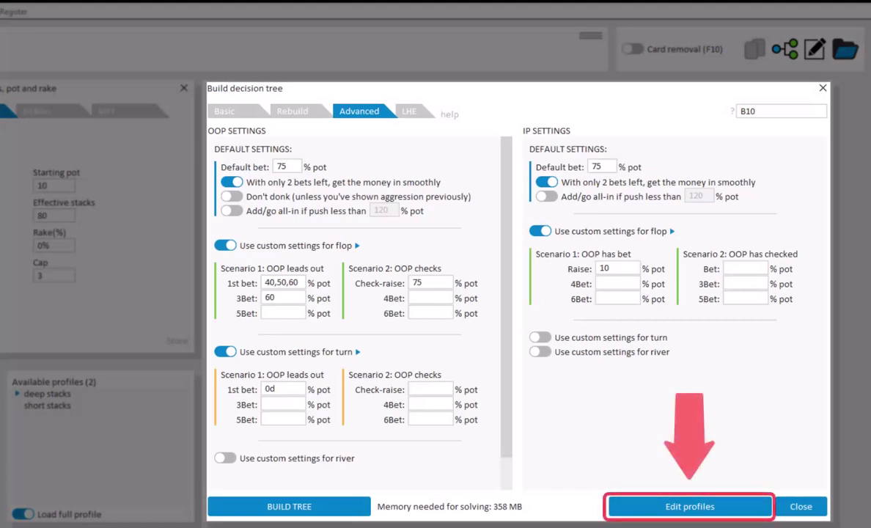
Save the current advanced tree settings as a new profile named "my profile" and accept the profile changes
left_click(709, 509)
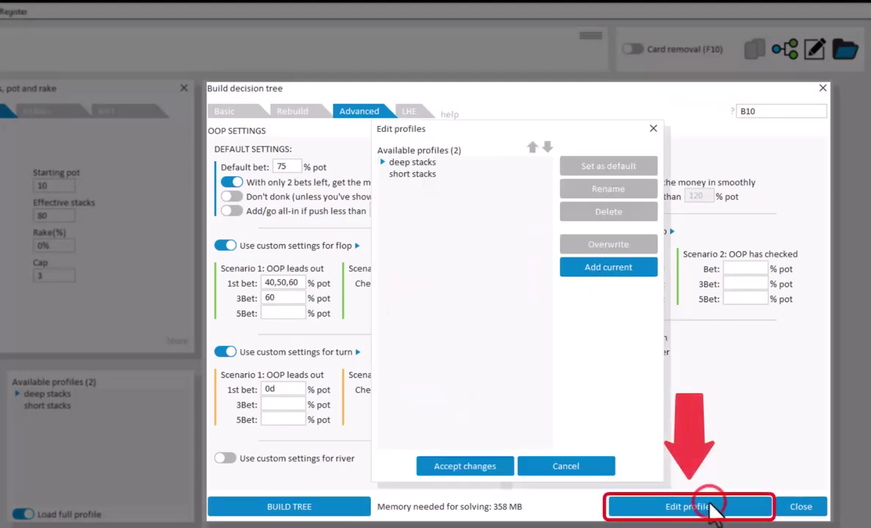
left_click(610, 273)
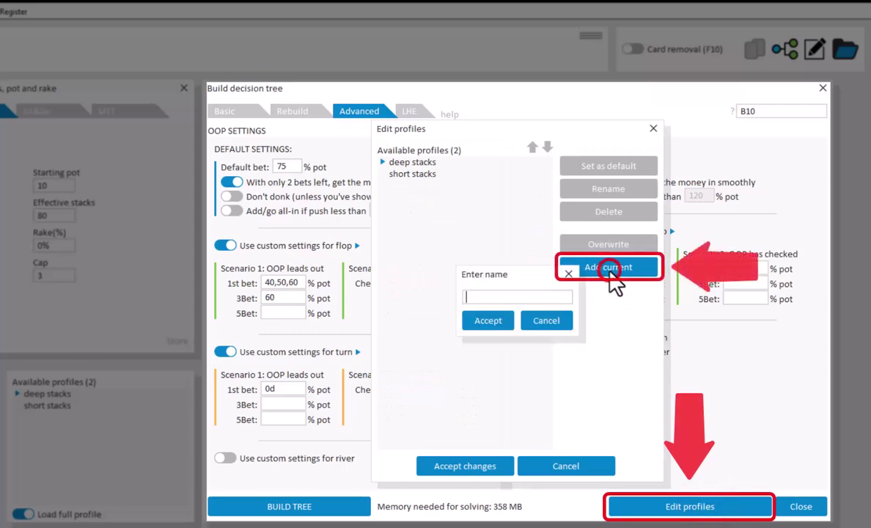
type("my profile")
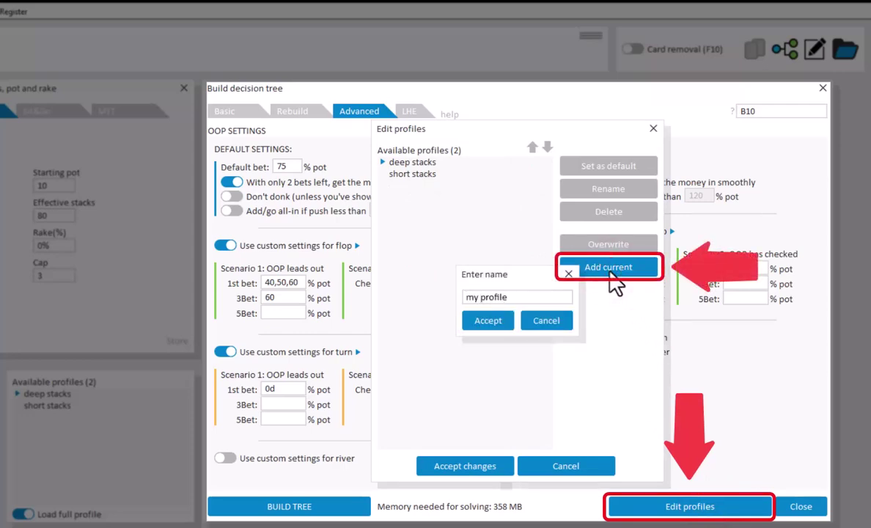
key("Return")
left_click(475, 465)
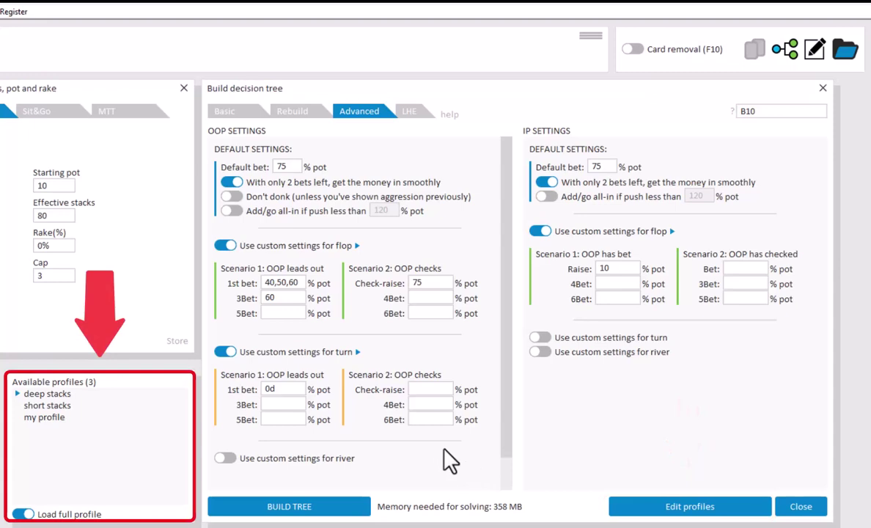
Load the deep stacks, short stacks and my profile settings in turn to compare them in the Advanced tree builder
left_click(59, 396)
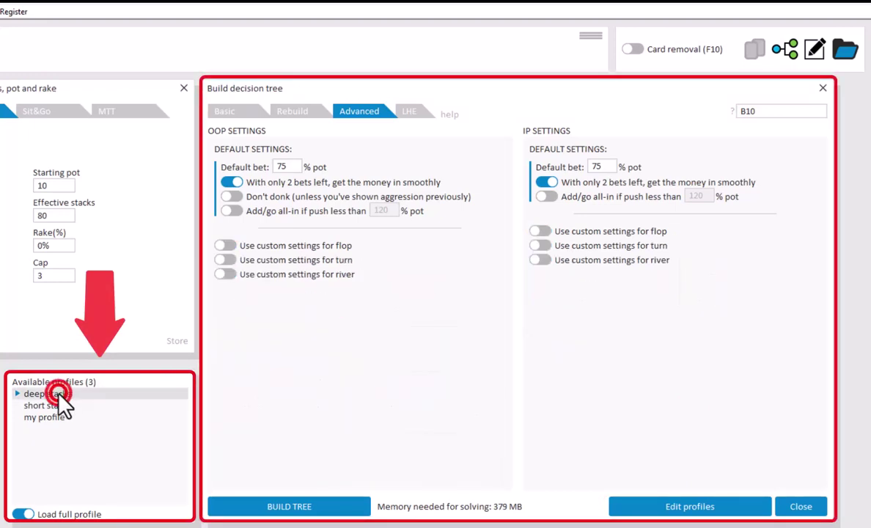
left_click(59, 409)
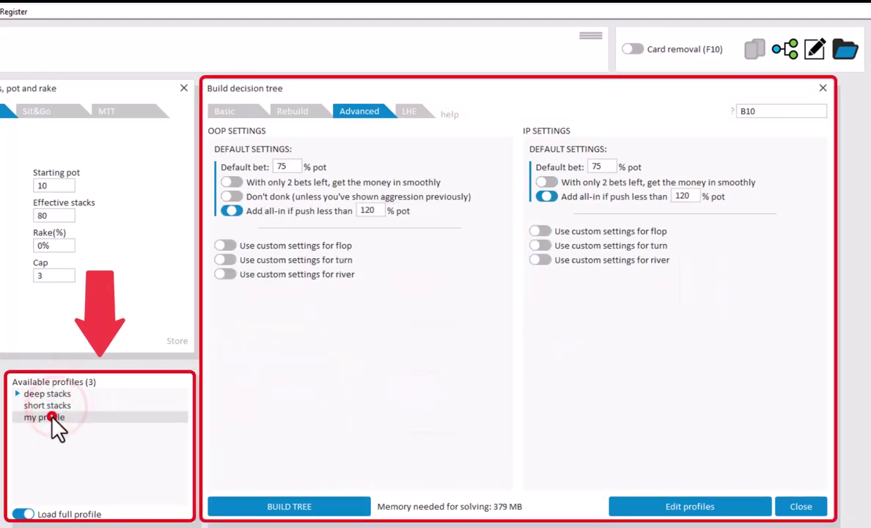
left_click(51, 419)
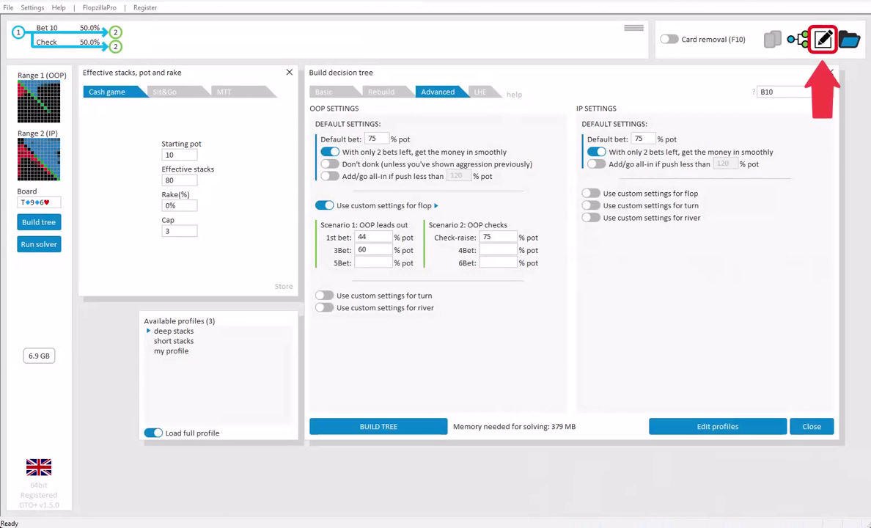
Import the current tree into the tree editor, replacing the tree being edited
left_click(822, 39)
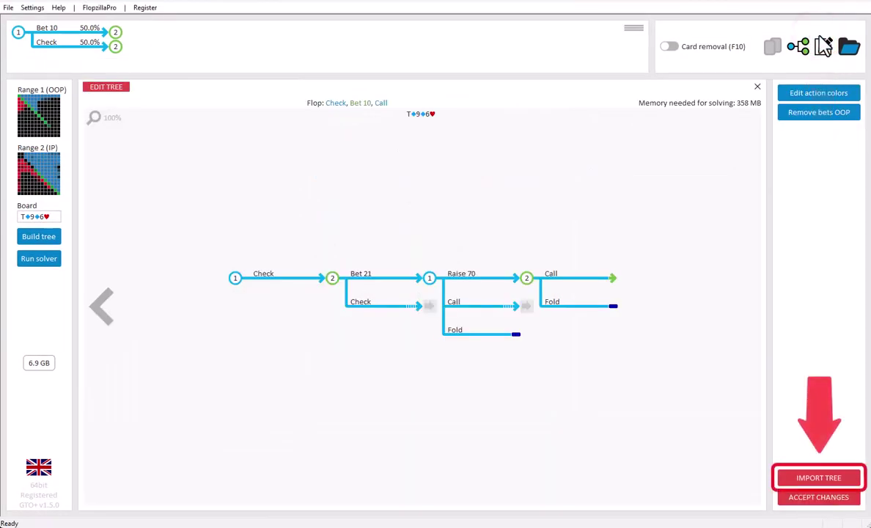
left_click(843, 481)
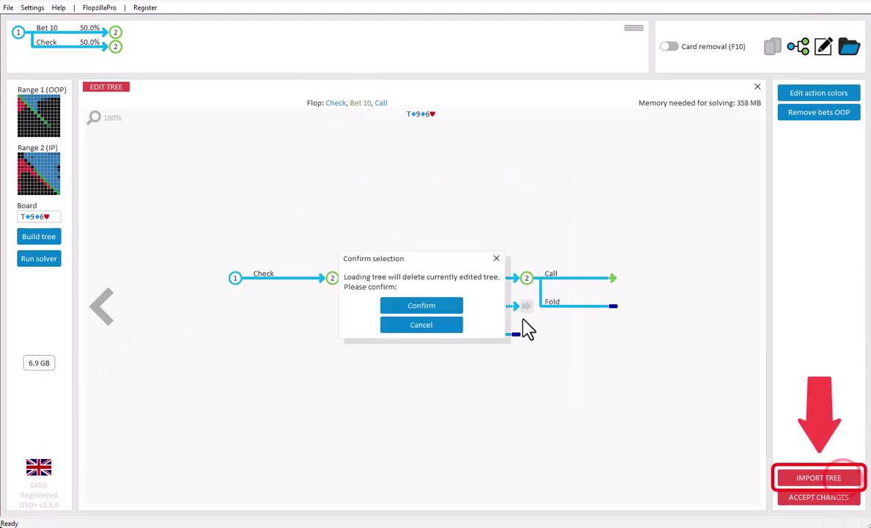
left_click(426, 307)
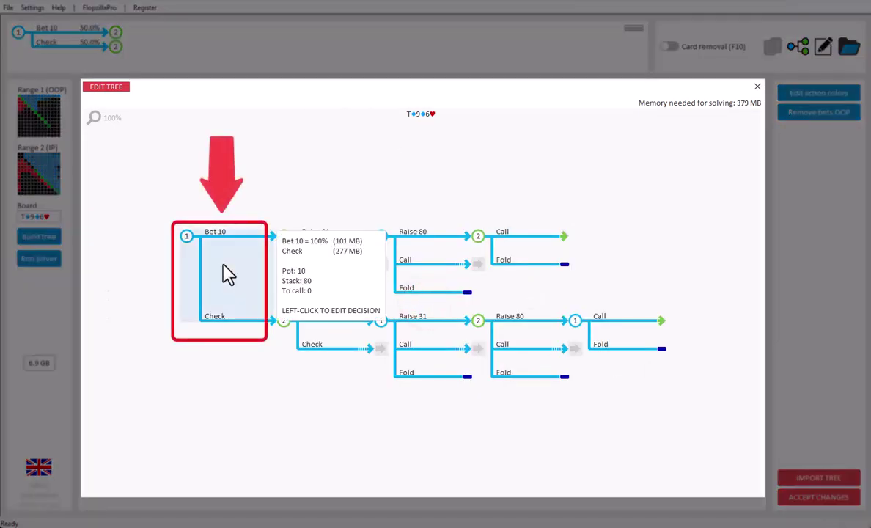
Add a 90% bet to OOP's first flop decision, followed by basic play with 3x geometric bet sizing, and accept the tree changes
left_click(227, 272)
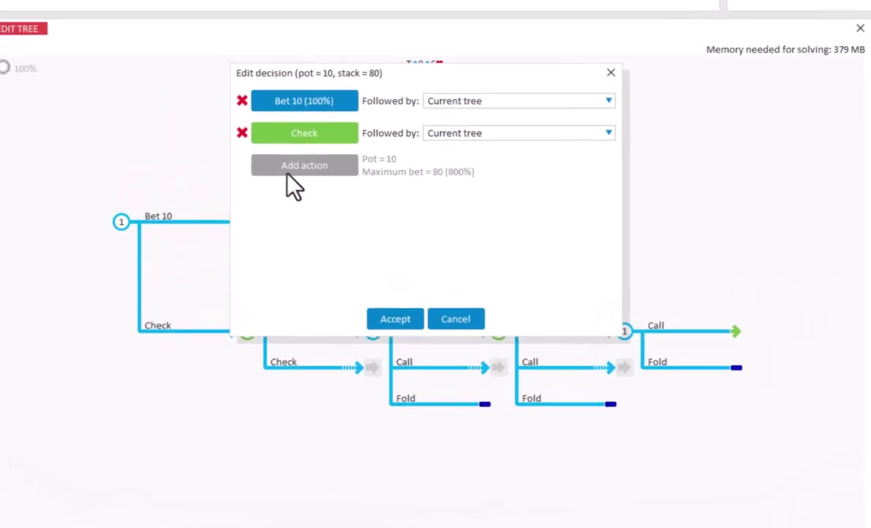
left_click(318, 192)
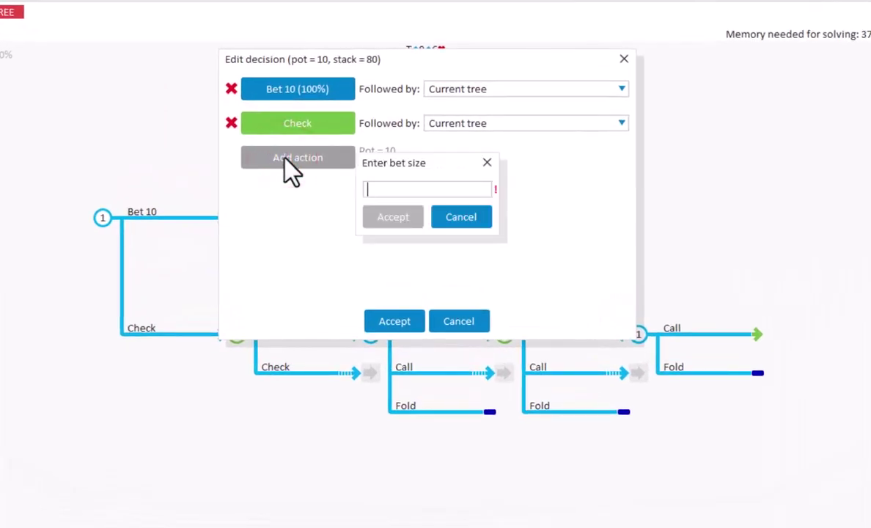
type("90%")
key("Return")
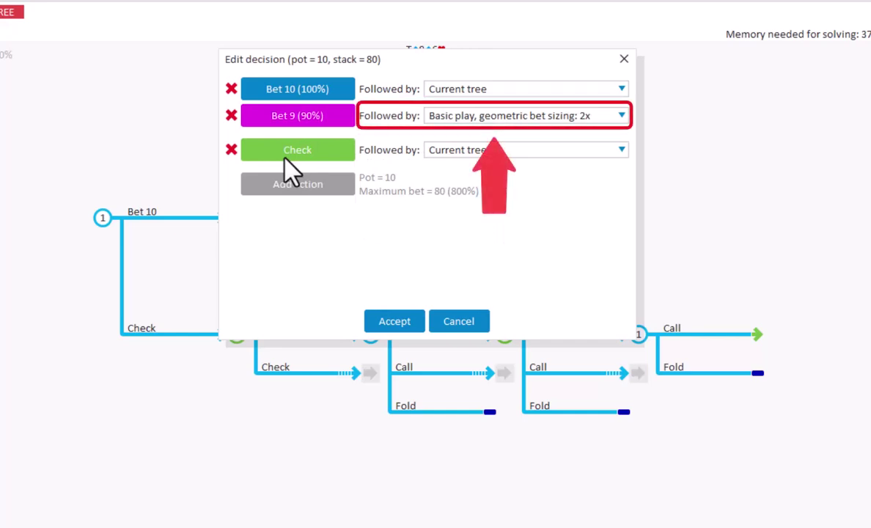
left_click(490, 119)
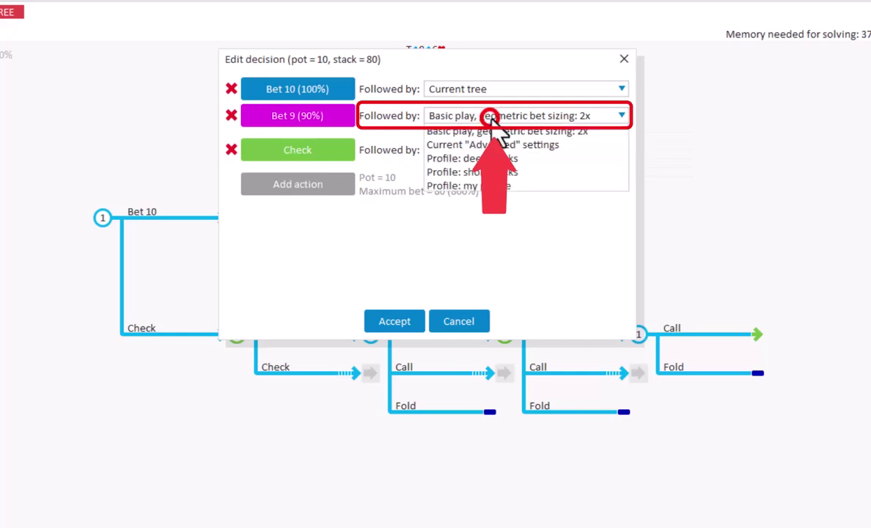
mouse_move(516, 132)
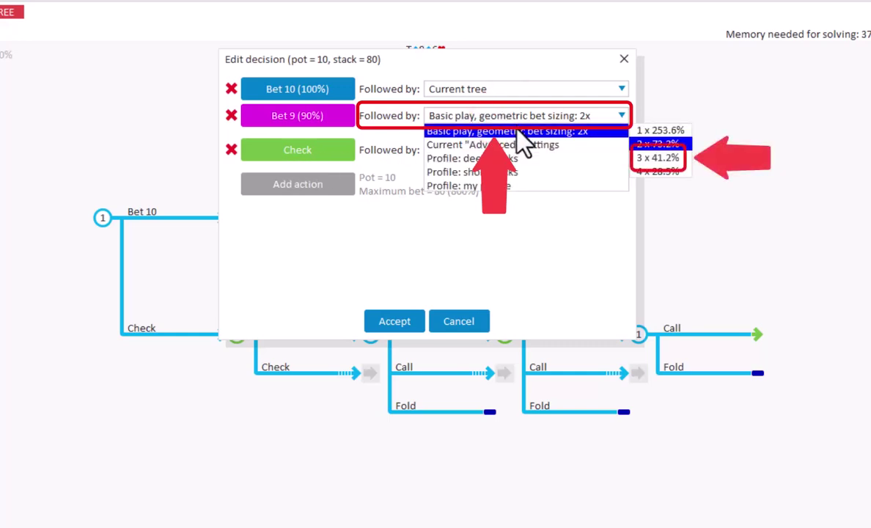
left_click(660, 157)
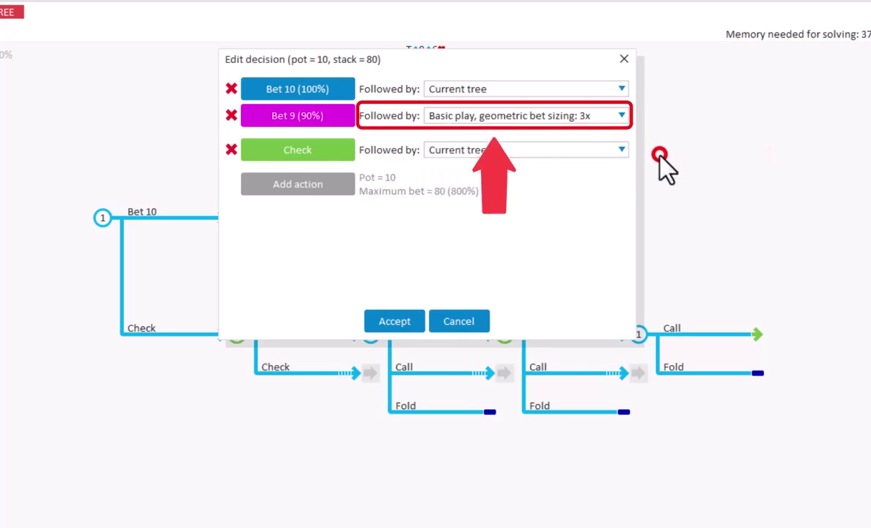
left_click(396, 320)
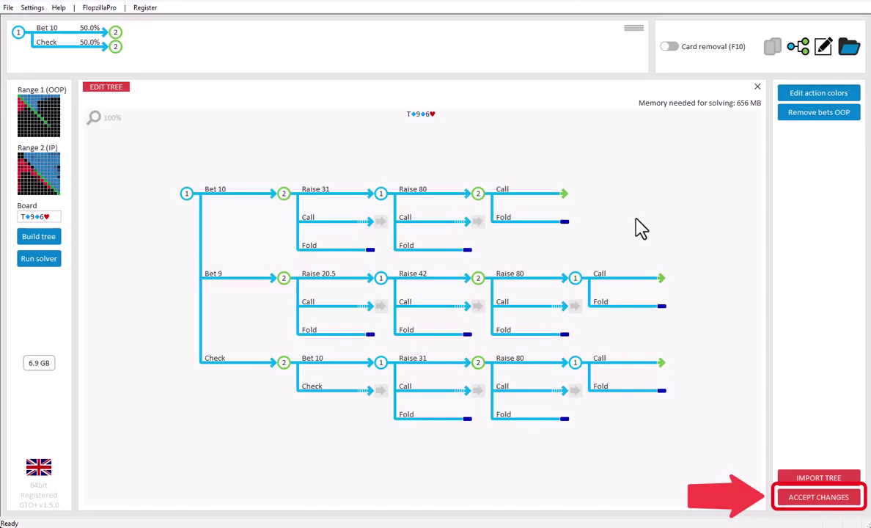
left_click(823, 501)
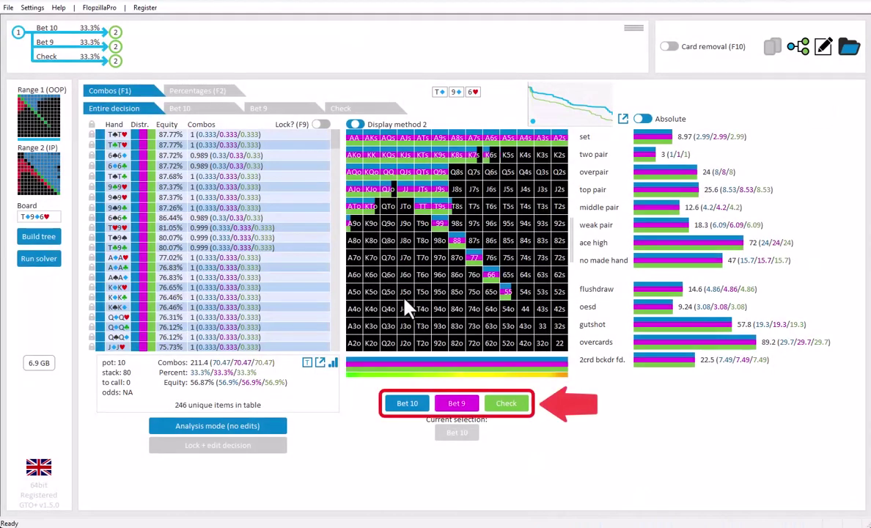
Open the action color settings from the tree editor
left_click(824, 48)
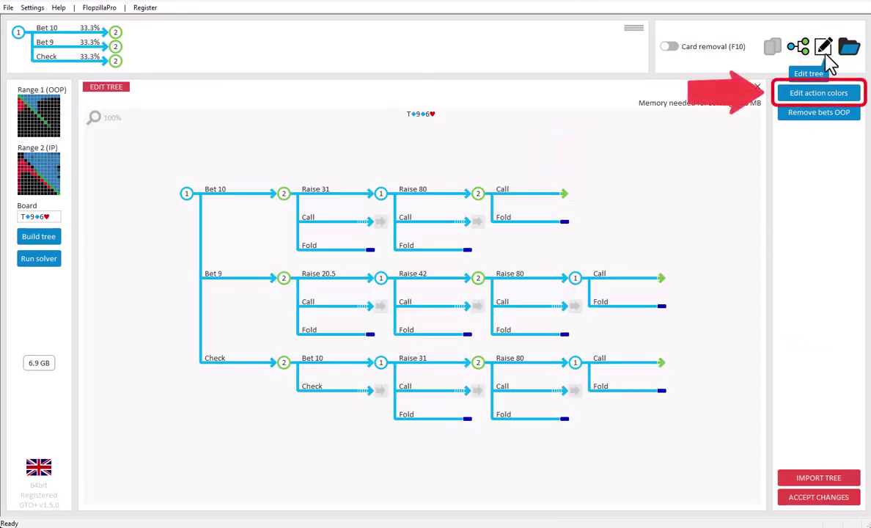
left_click(819, 94)
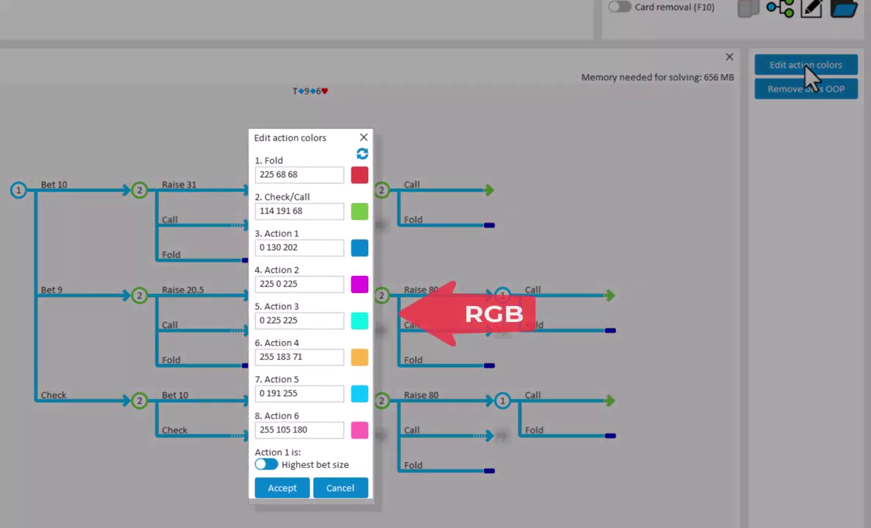